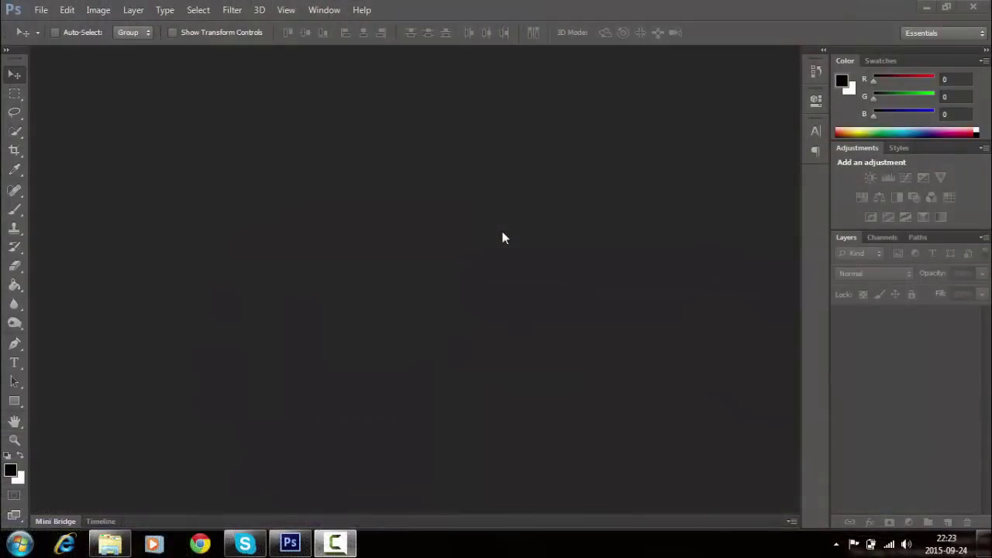
Step: Open the football training photo from the Tech T folder
click(40, 9)
click(54, 40)
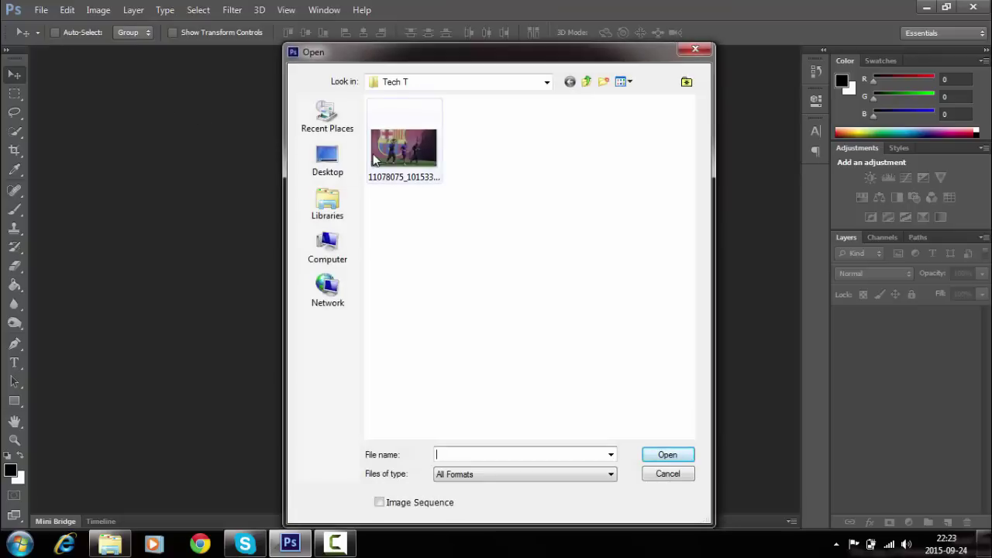
double_click(372, 153)
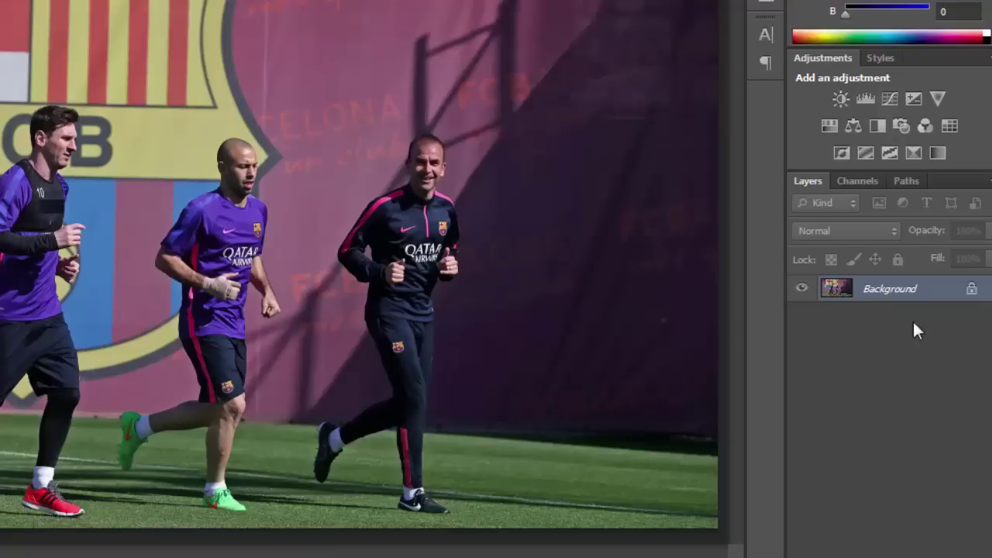
Step: Duplicate the Background layer as 'Background copy'
right_click(933, 291)
click(906, 328)
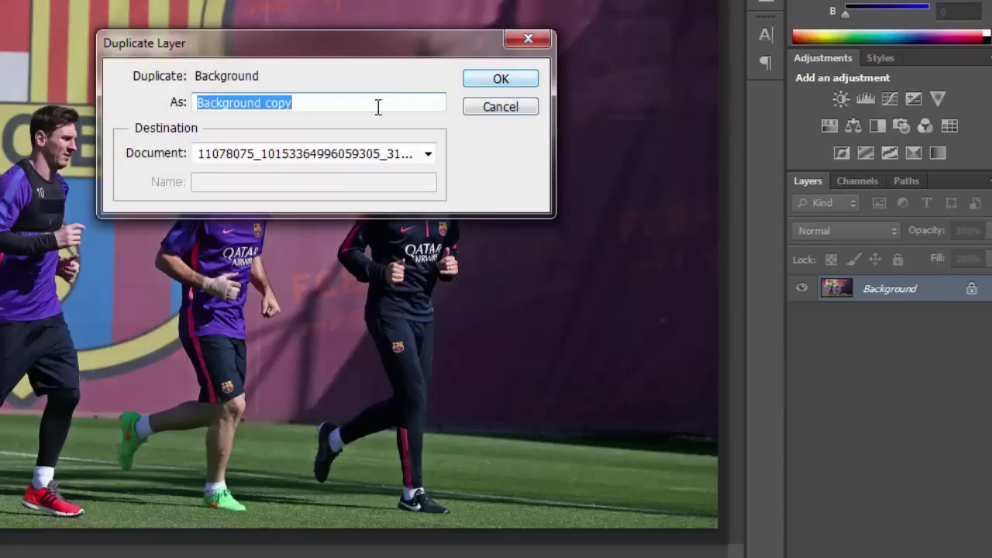
key(Return)
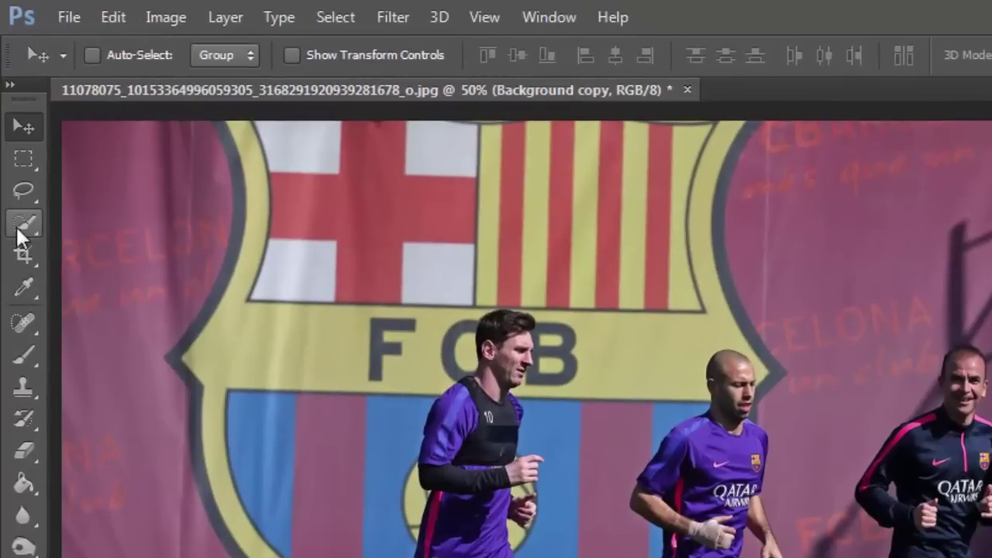
Step: Set up the Quick Selection tool with a 29 px brush
click(17, 230)
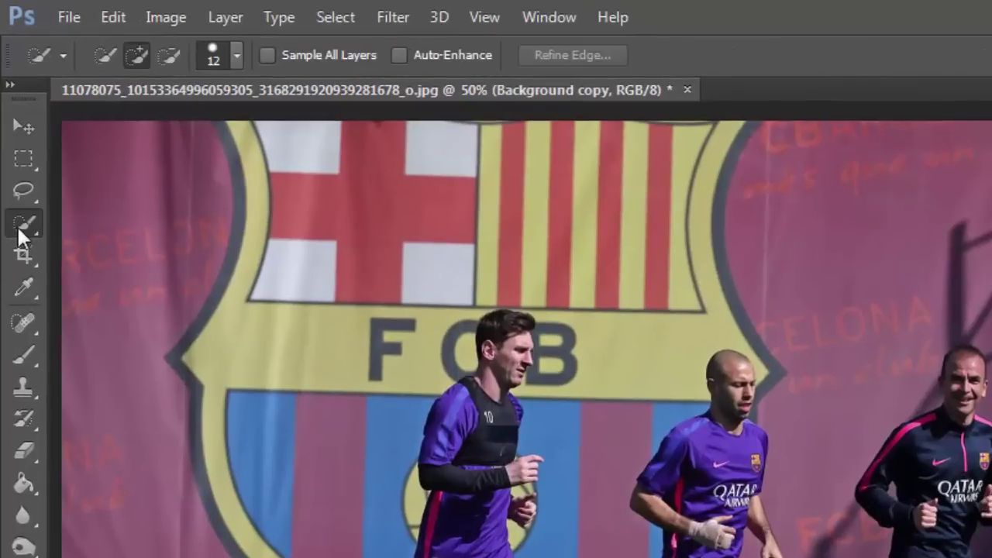
click(237, 55)
drag(143, 123, 132, 122)
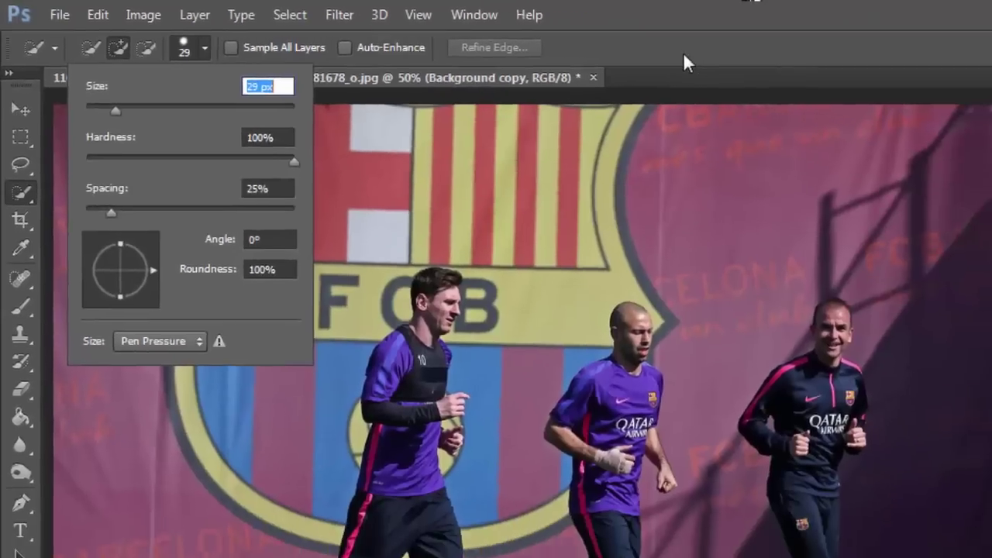
key(Return)
Step: Zoom in and paint a selection over the leftmost player from head to feet
key(ctrl+plus)
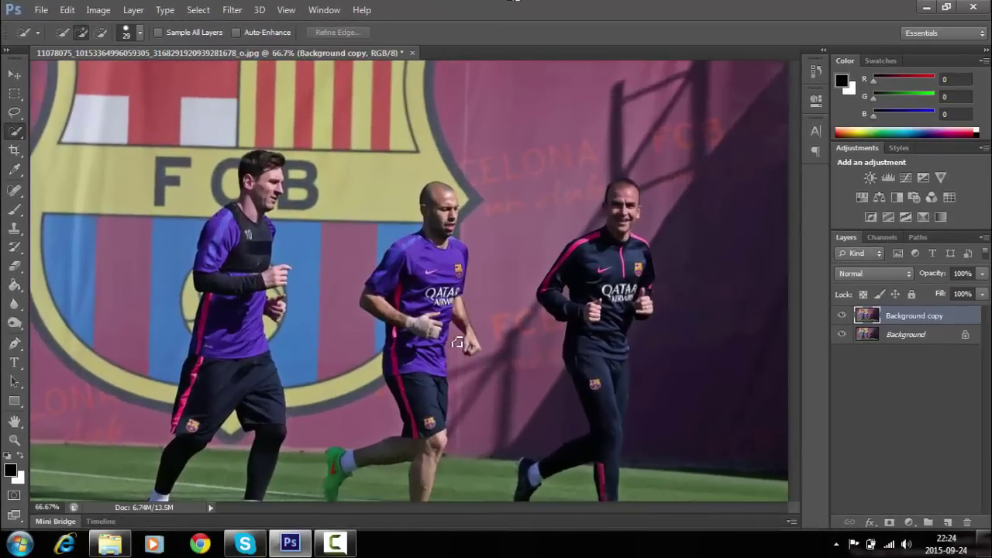
drag(300, 300, 405, 237)
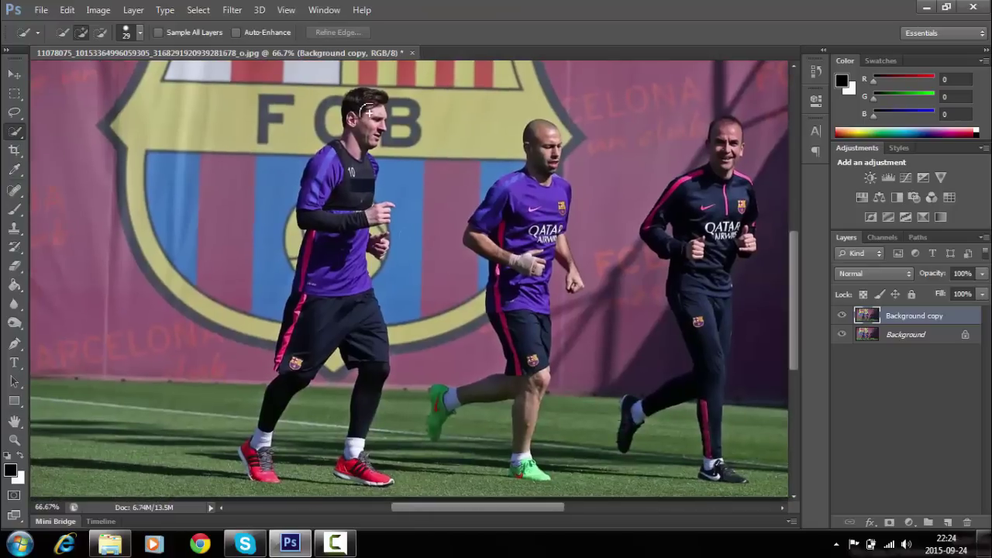
mouse_move(365, 106)
mouse_down()
mouse_move(336, 179)
mouse_move(325, 176)
mouse_move(321, 221)
mouse_move(336, 242)
mouse_move(353, 220)
mouse_move(343, 244)
mouse_move(318, 247)
mouse_move(299, 374)
mouse_move(288, 374)
mouse_move(263, 472)
mouse_up()
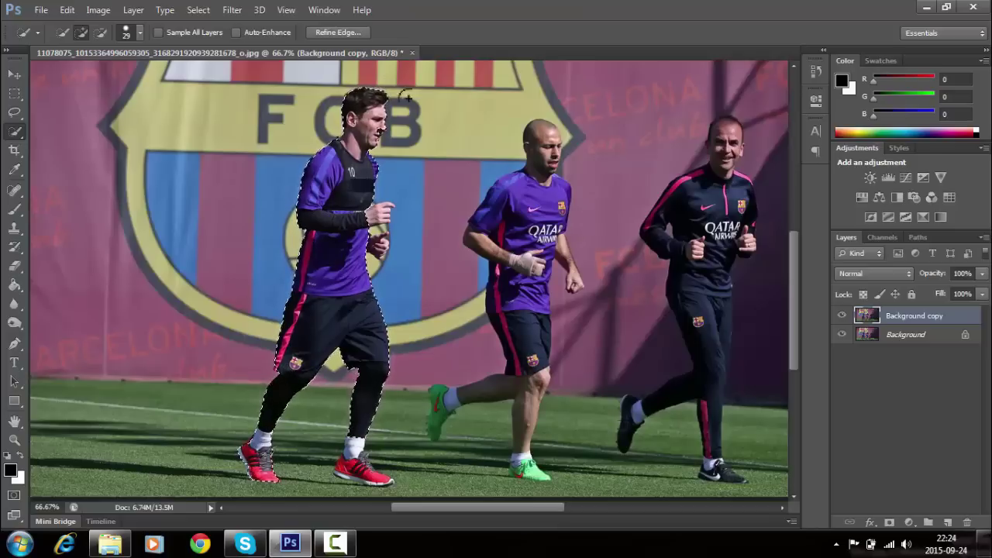
click(17, 76)
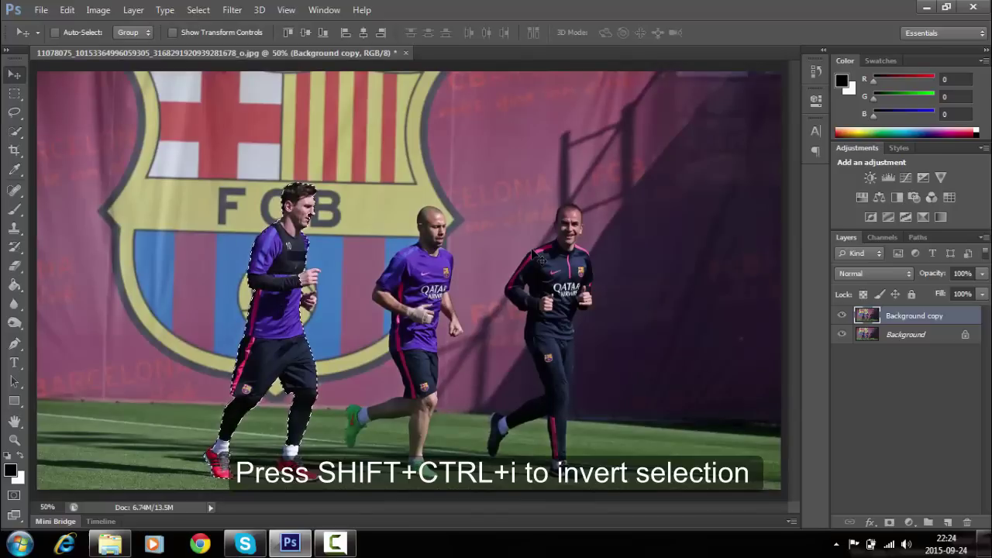
Step: Invert the selection, delete everything around the player, and deselect
key(ctrl+shift+i)
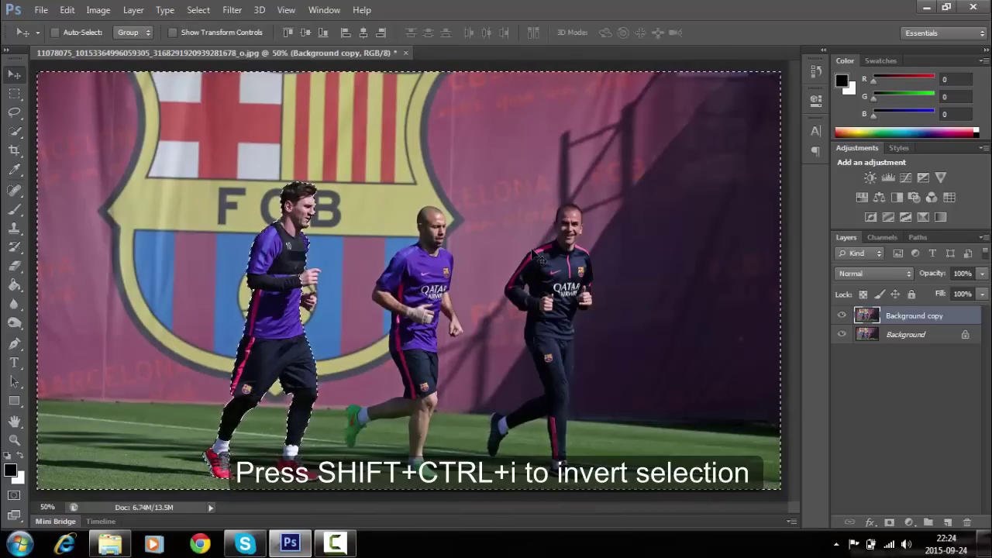
key(Delete)
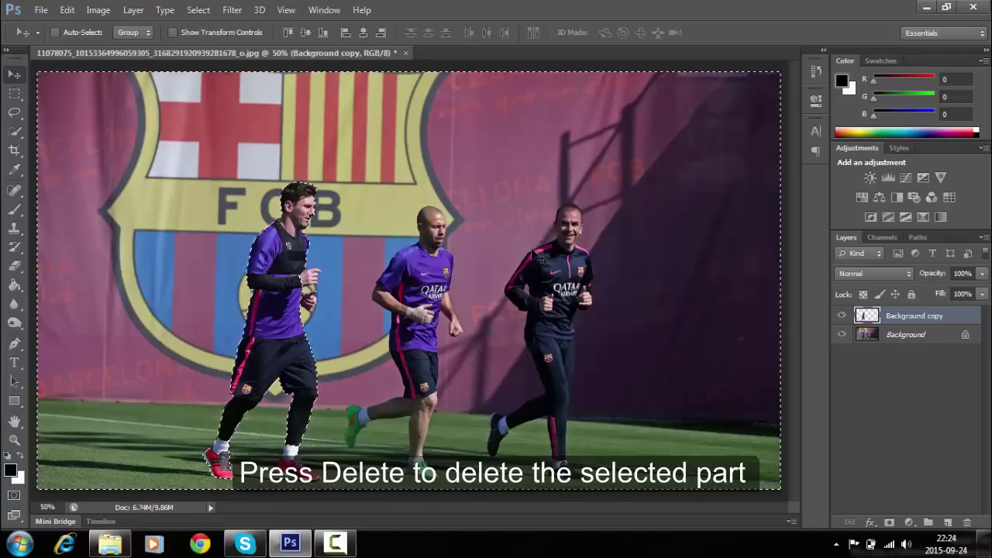
key(ctrl+d)
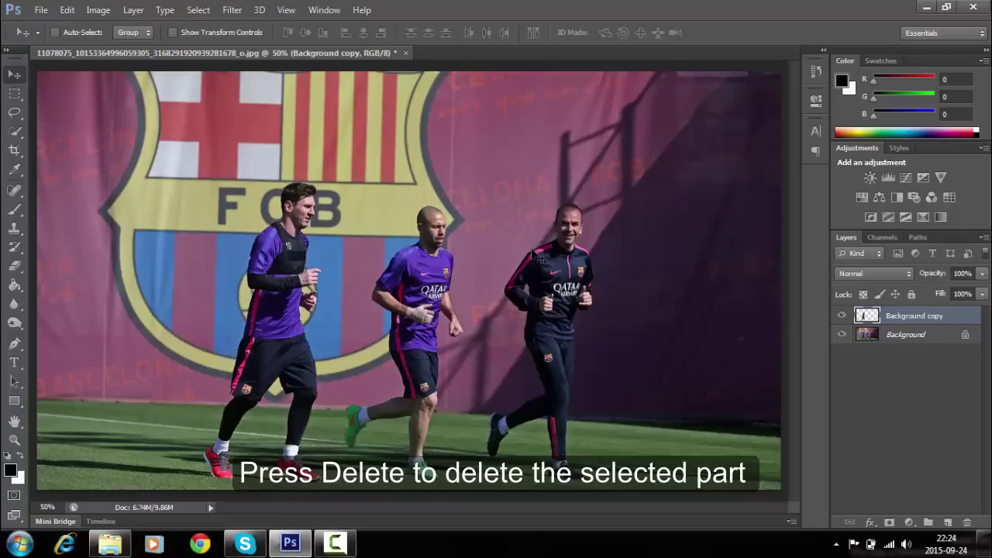
click(198, 10)
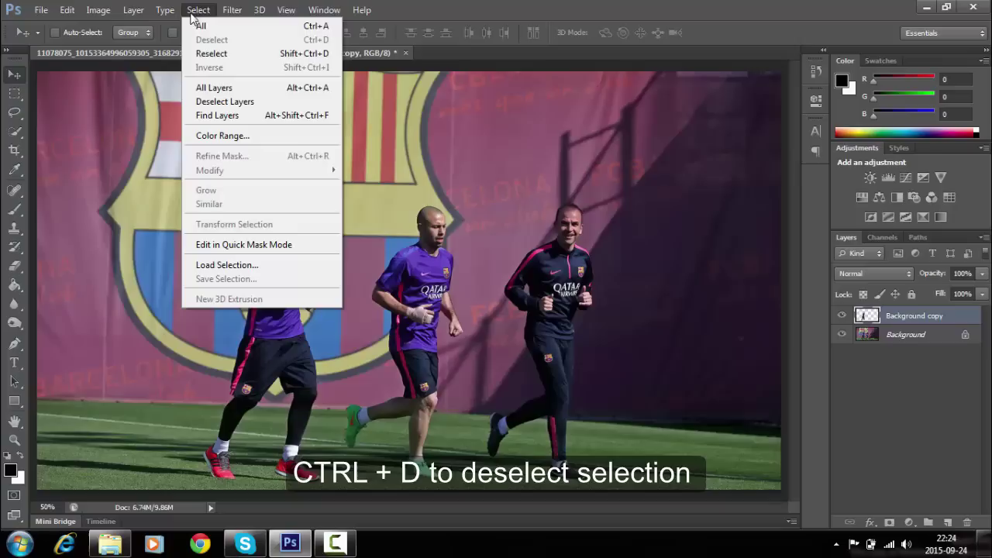
click(201, 10)
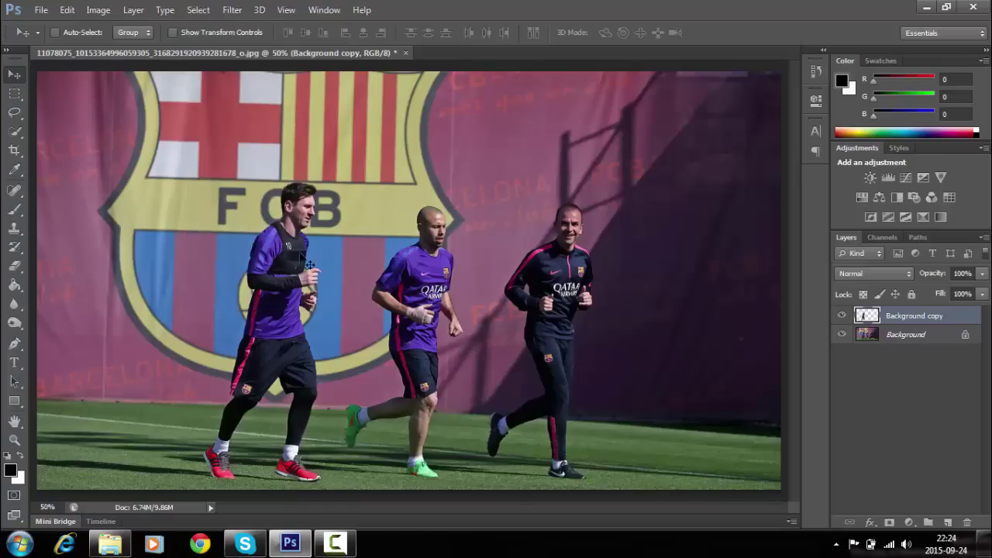
Step: Nudge the cut-out player left and preview a 0° Motion Blur at 108 px distance
drag(266, 280, 254, 279)
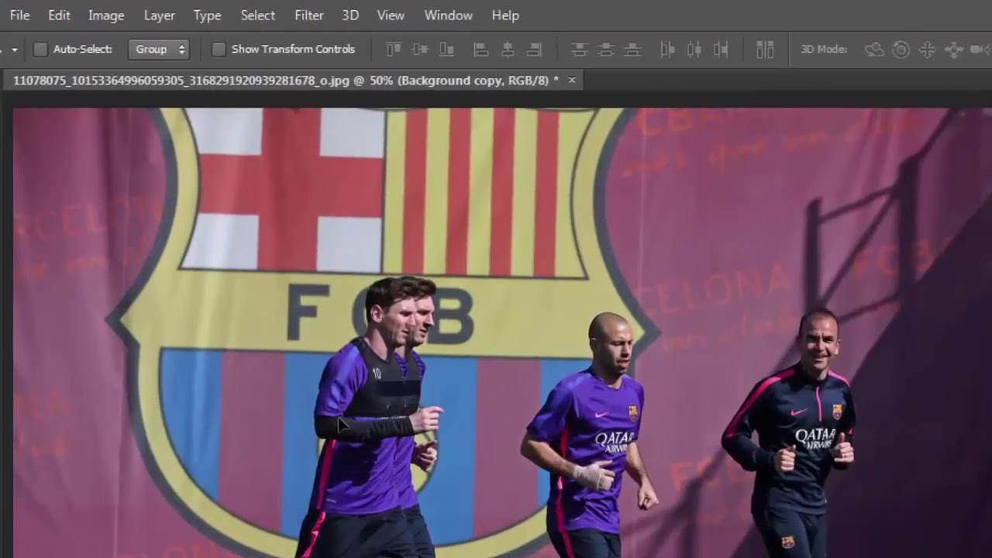
click(317, 15)
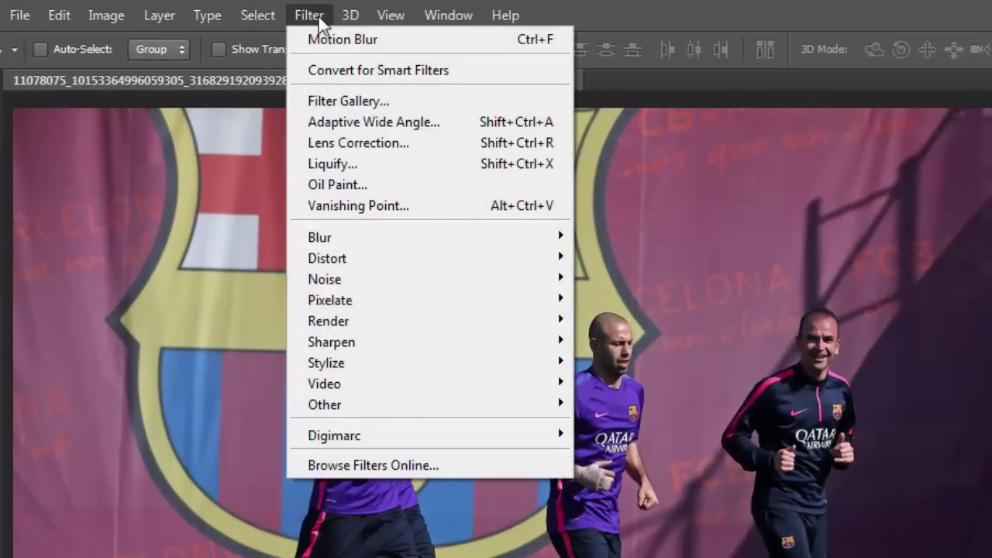
mouse_move(333, 237)
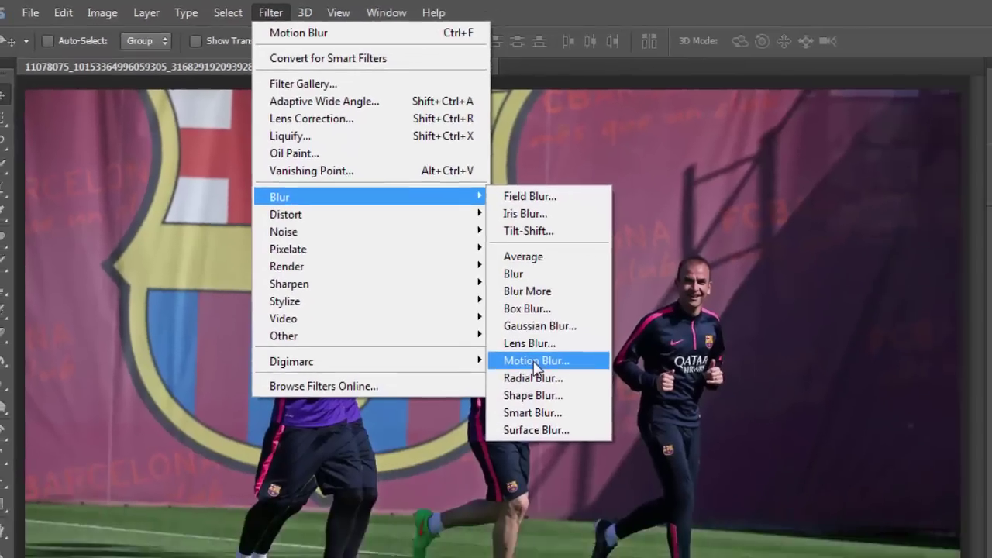
click(626, 435)
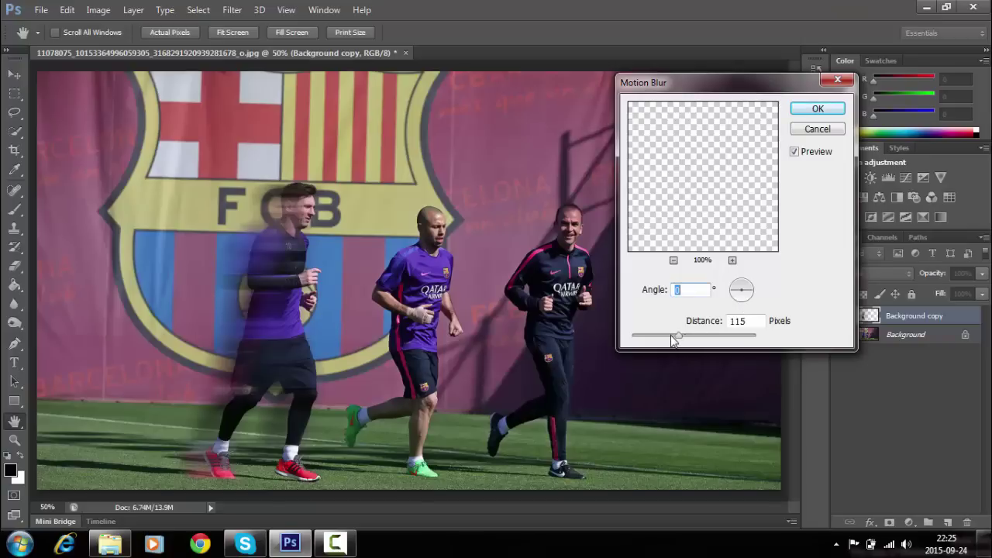
drag(674, 340, 678, 341)
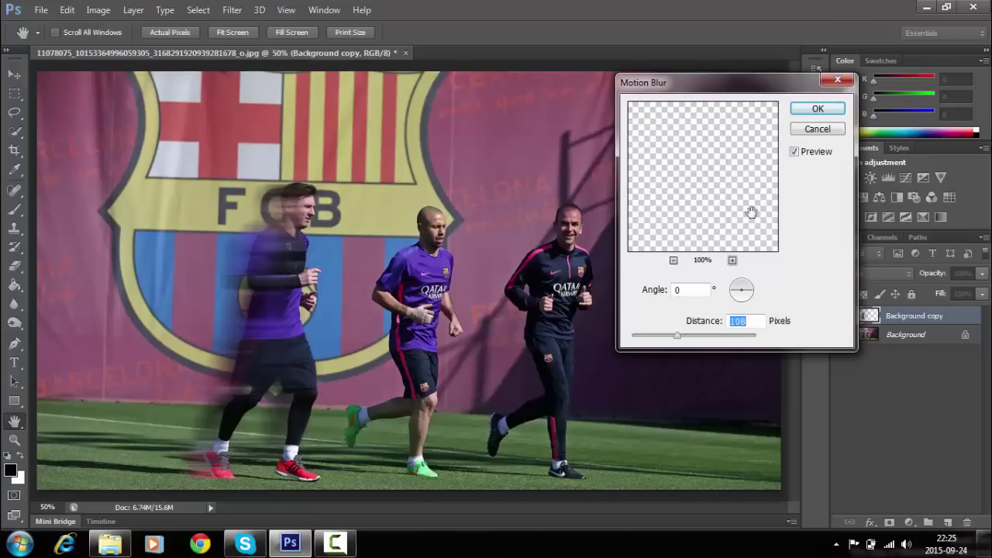
Step: Apply the Motion Blur and set the Eraser to a soft, 0% hardness, 131 px brush
click(818, 109)
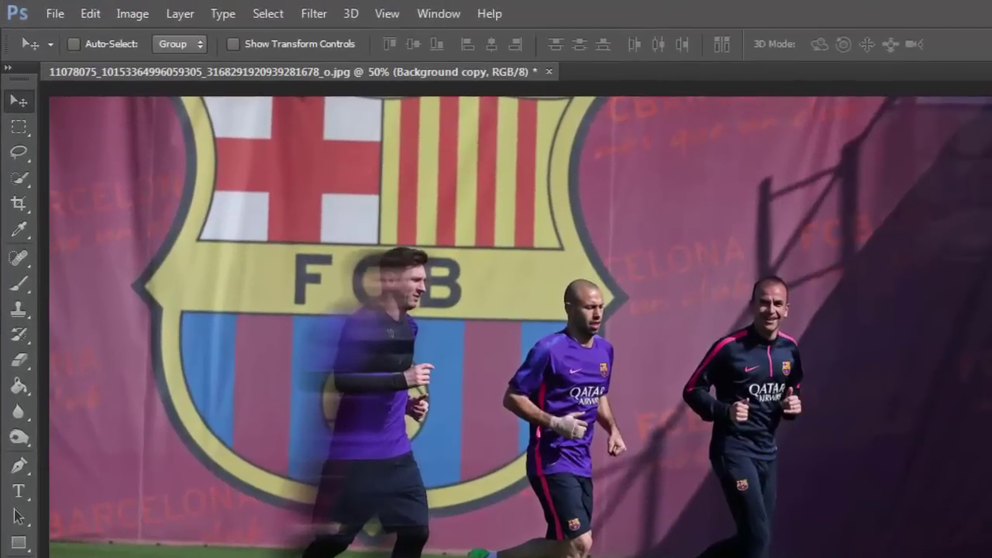
click(24, 359)
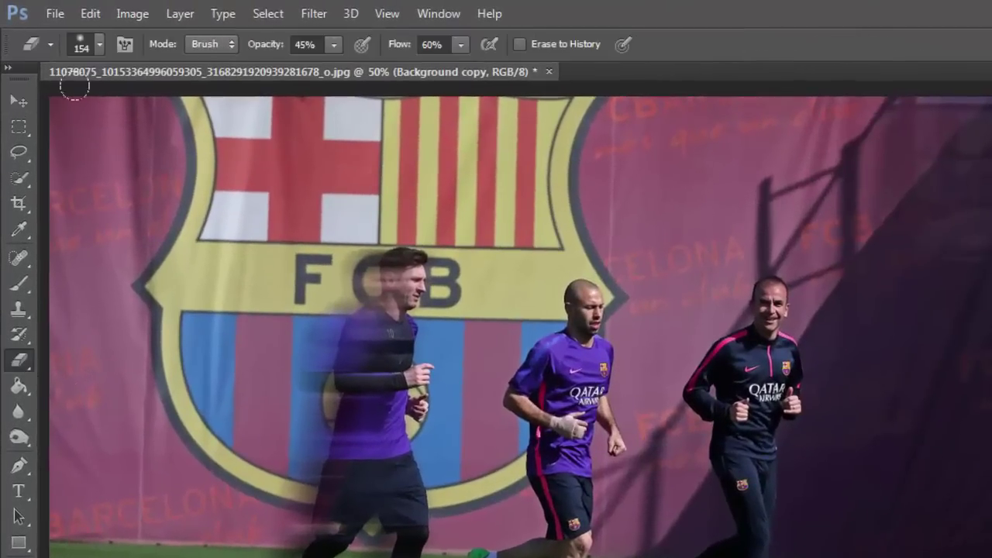
click(99, 45)
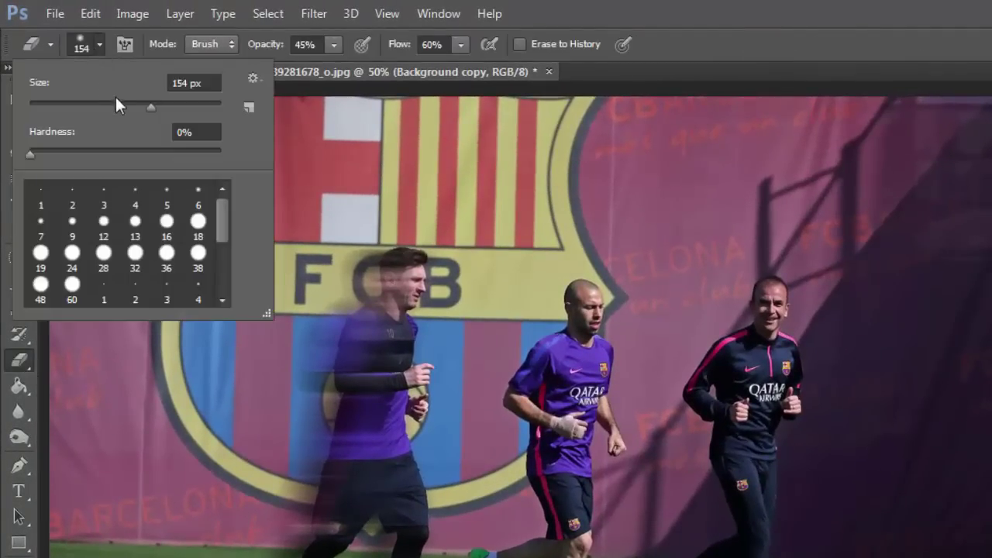
click(140, 107)
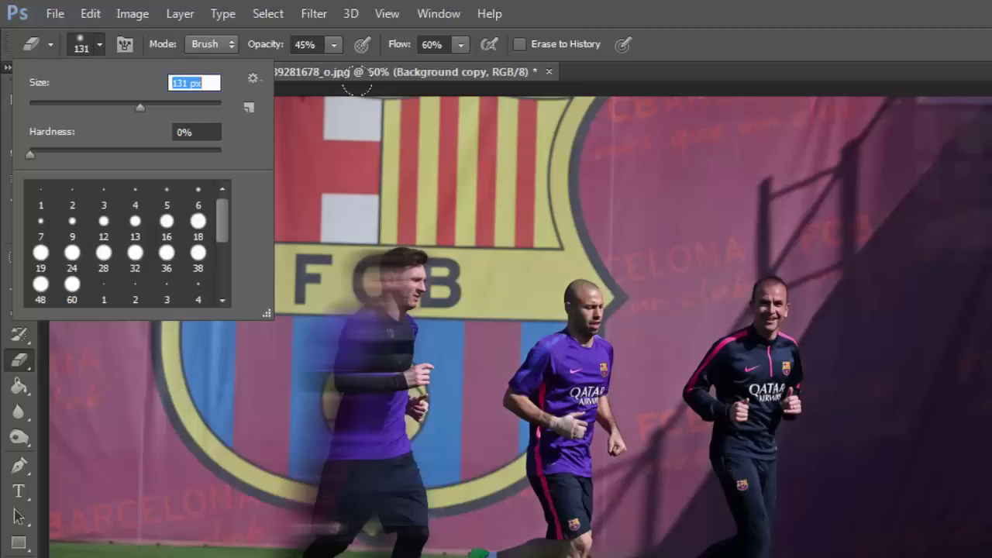
click(314, 54)
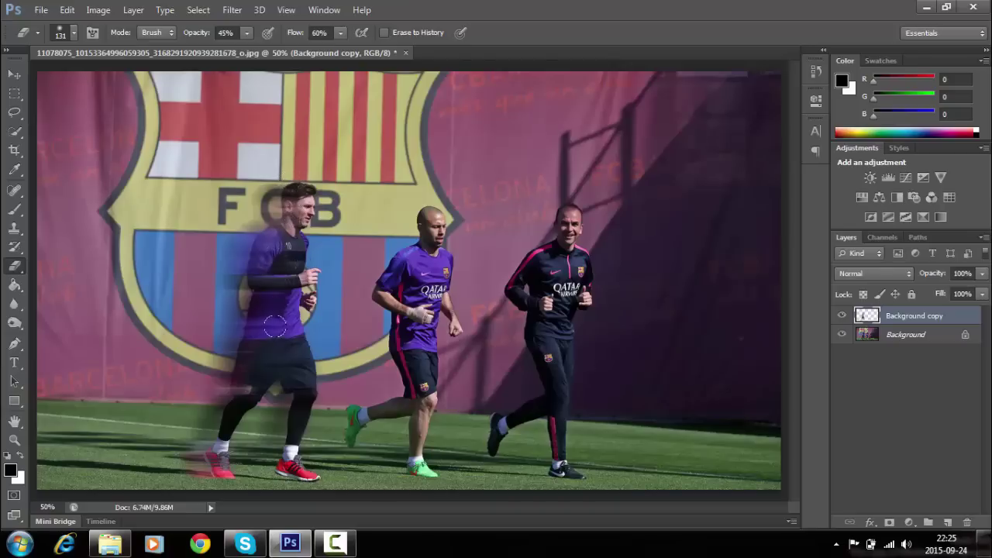
Step: Shrink the Eraser brush to 98 px to erase the blur off the player
click(73, 33)
drag(97, 83, 86, 83)
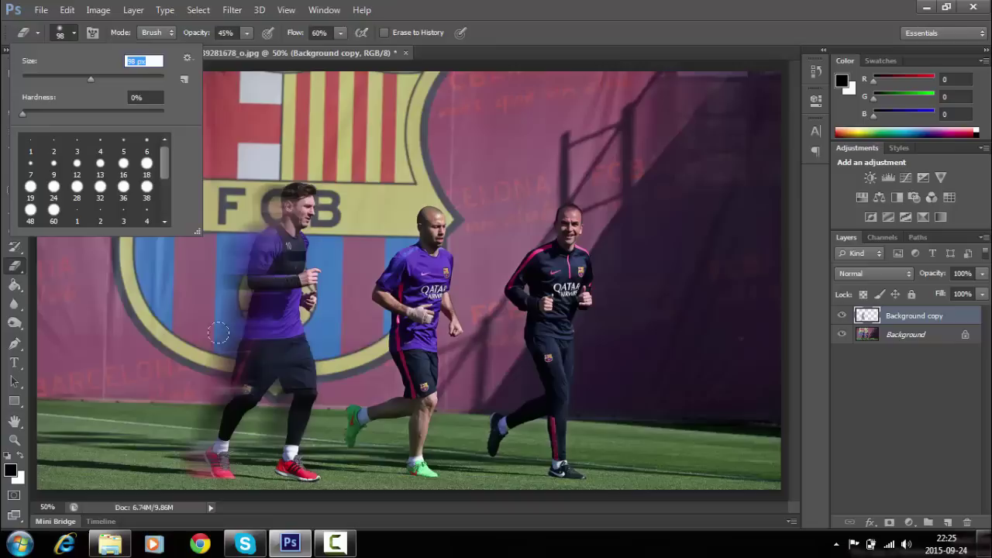
click(244, 399)
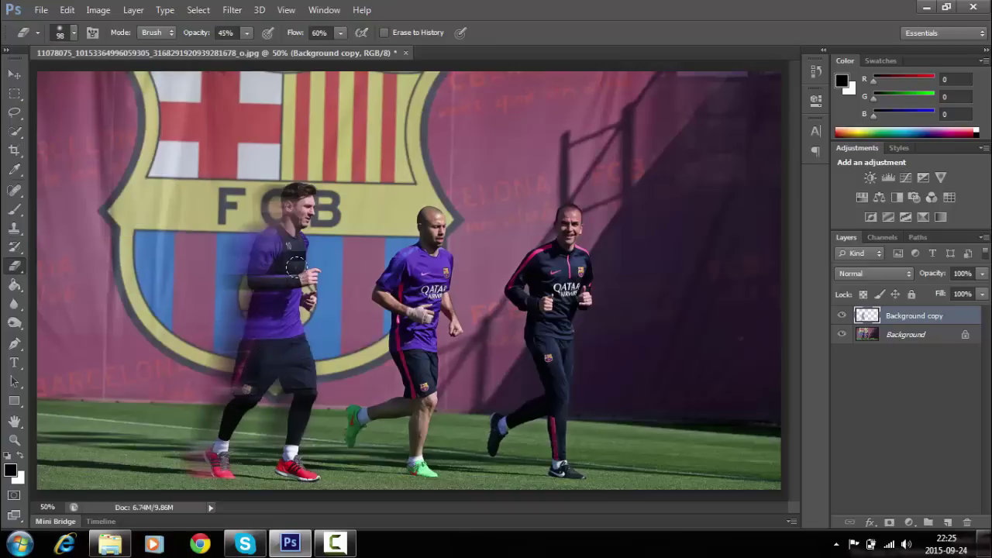
Step: Duplicate the Background copy layer as 'Background copy 2'
right_click(895, 318)
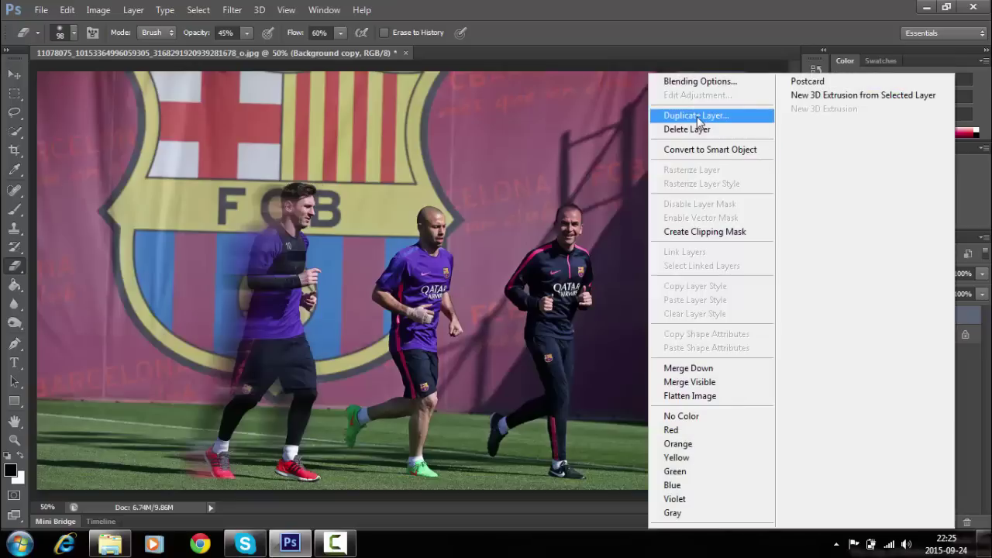
click(698, 115)
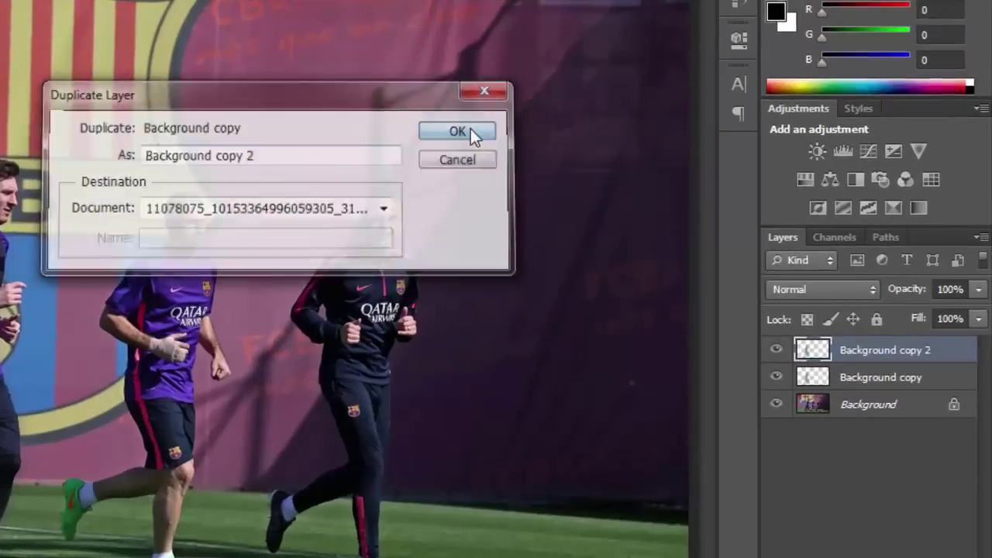
click(471, 128)
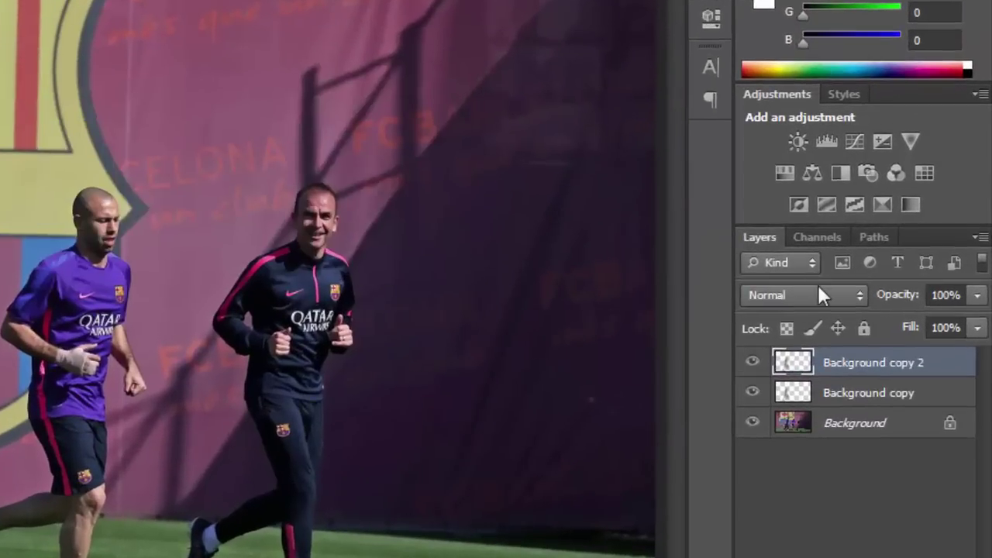
Step: Set Background copy 2's blend mode to Screen
click(835, 288)
scroll(825, 279, down, 5)
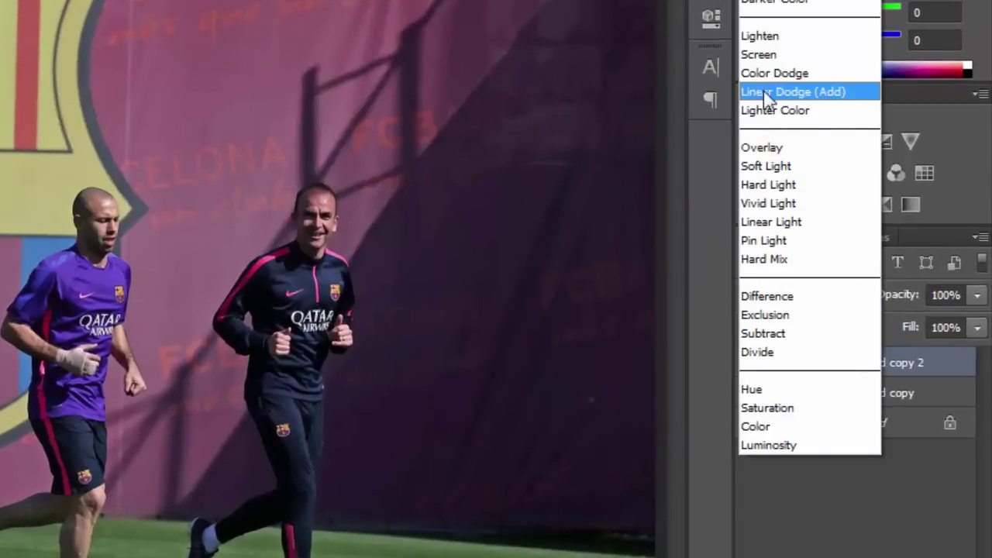
click(758, 55)
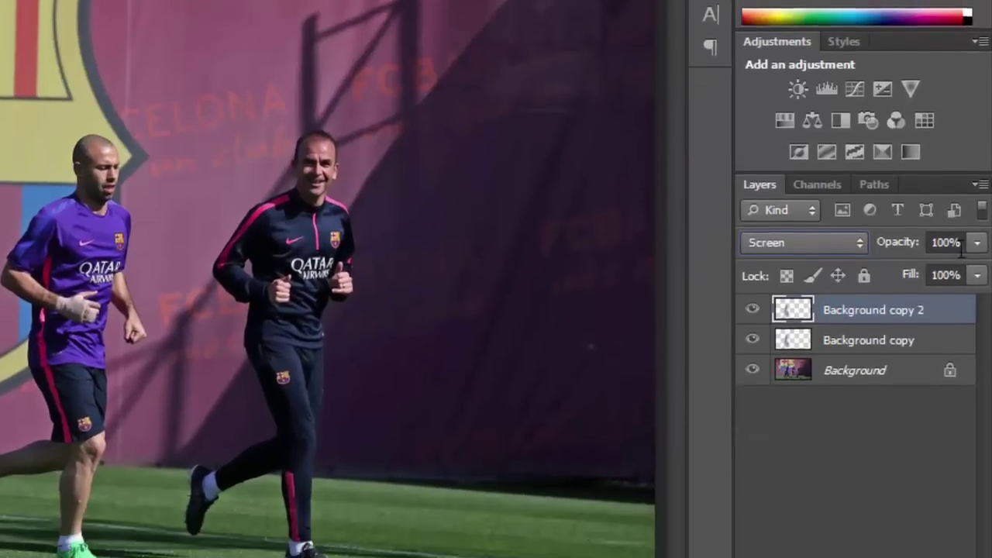
Step: Add a Brightness/Contrast layer with both sliders raised, toggling it to compare
click(862, 550)
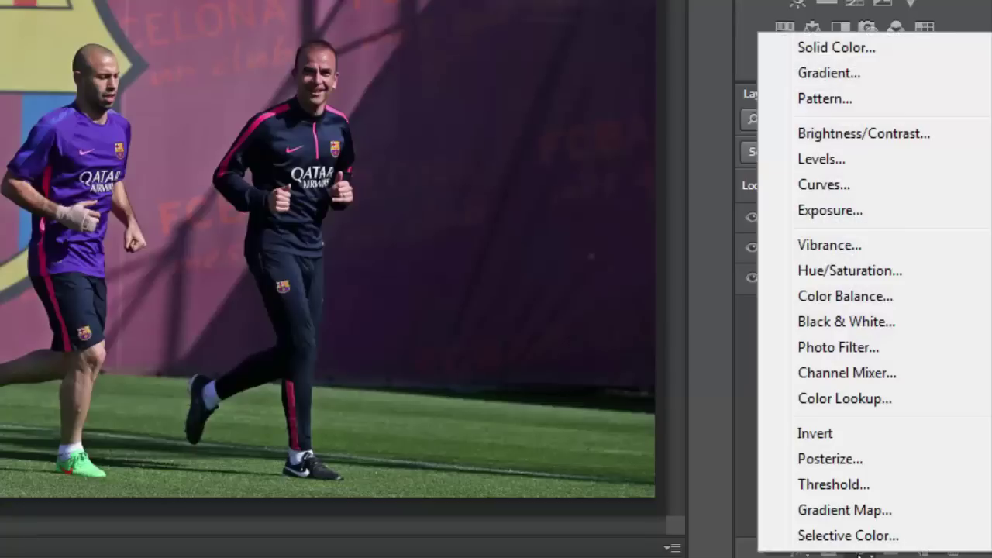
click(841, 138)
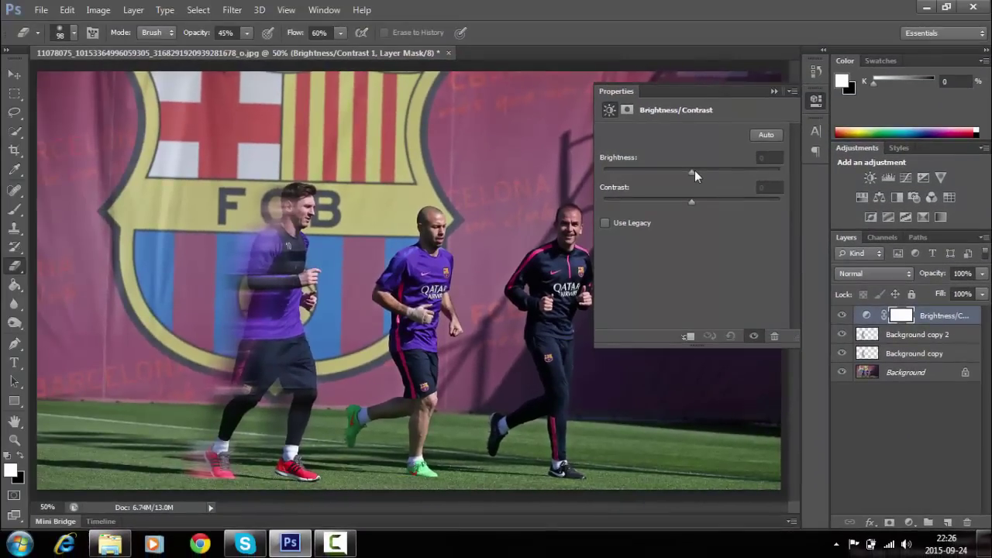
drag(694, 169, 705, 170)
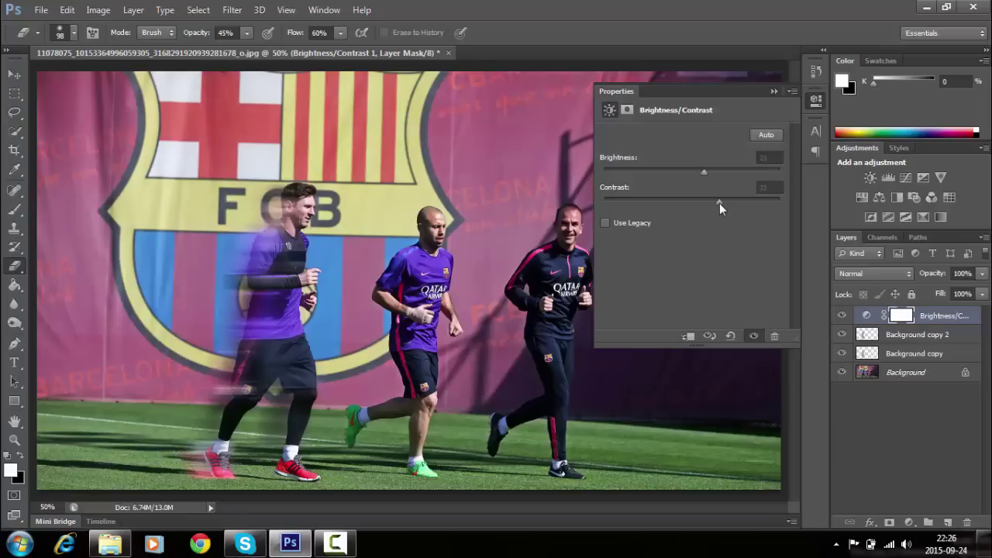
click(773, 92)
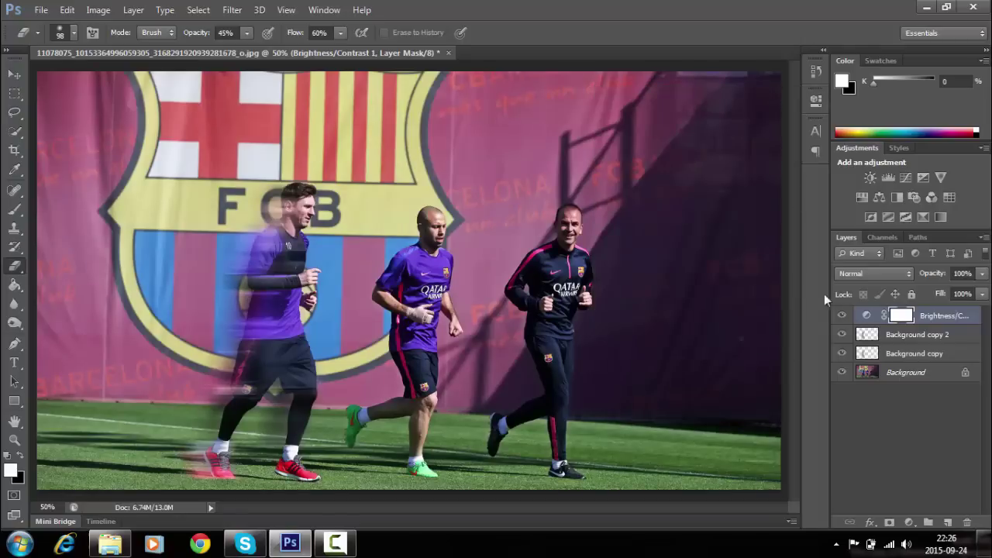
click(841, 319)
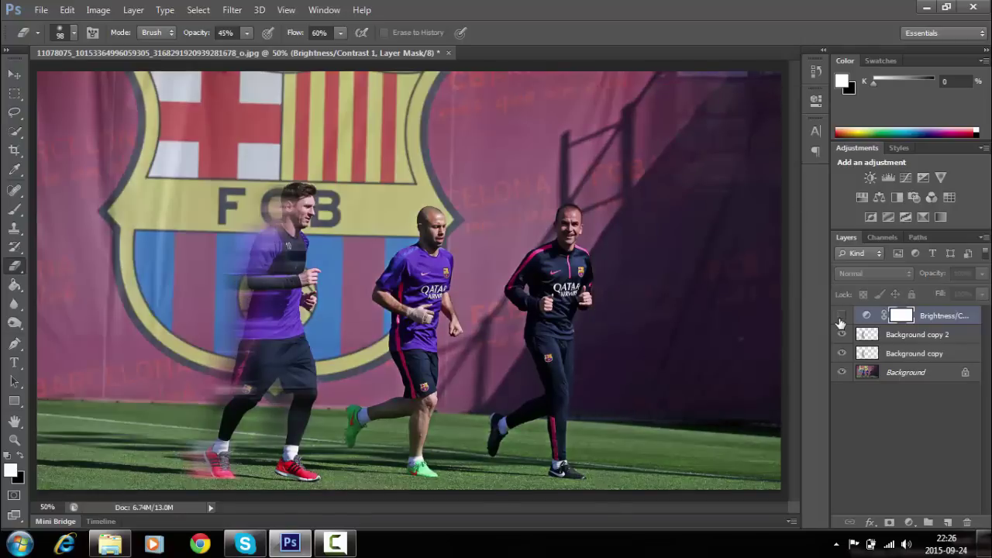
click(841, 319)
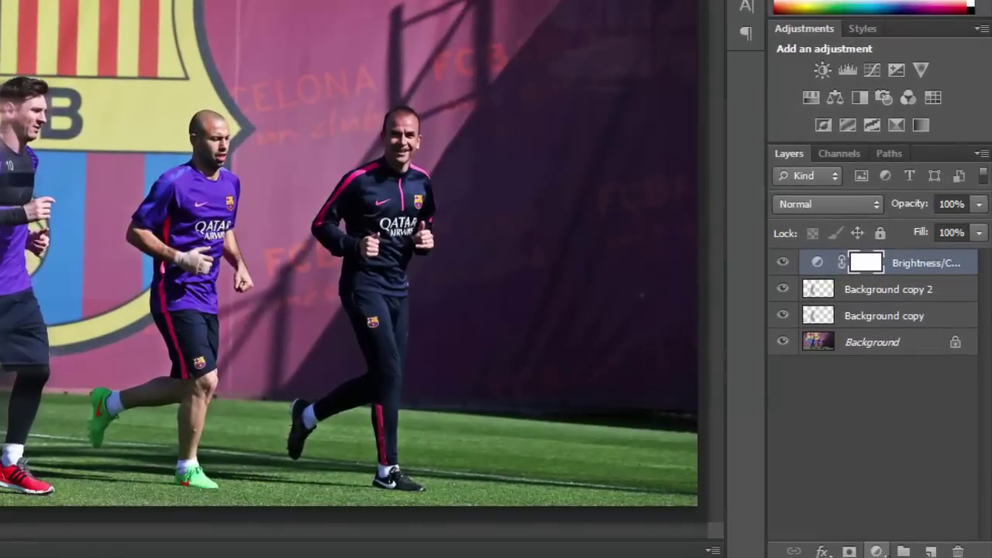
Step: Add a black-to-white Gradient Map 1 layer and toggle its visibility to compare
click(877, 551)
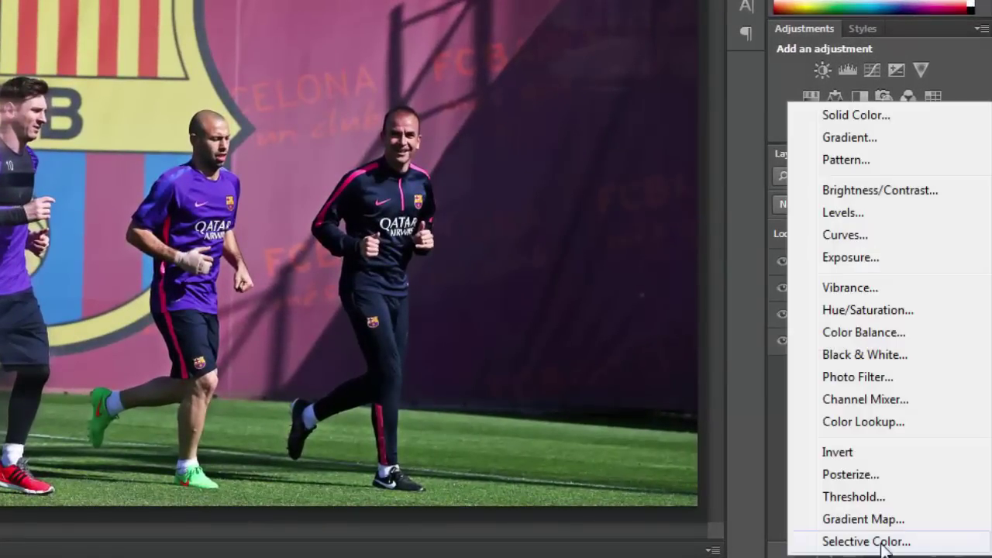
click(852, 514)
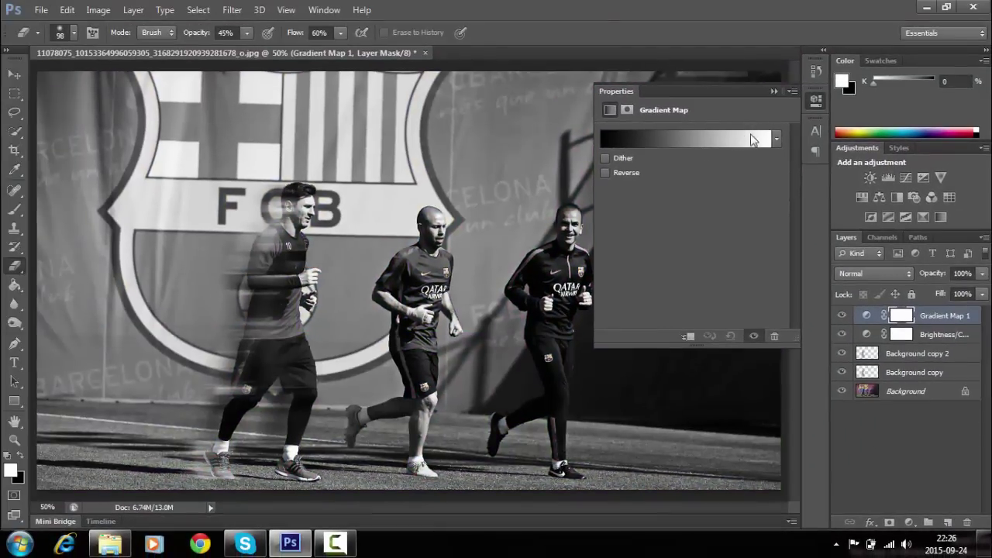
click(770, 90)
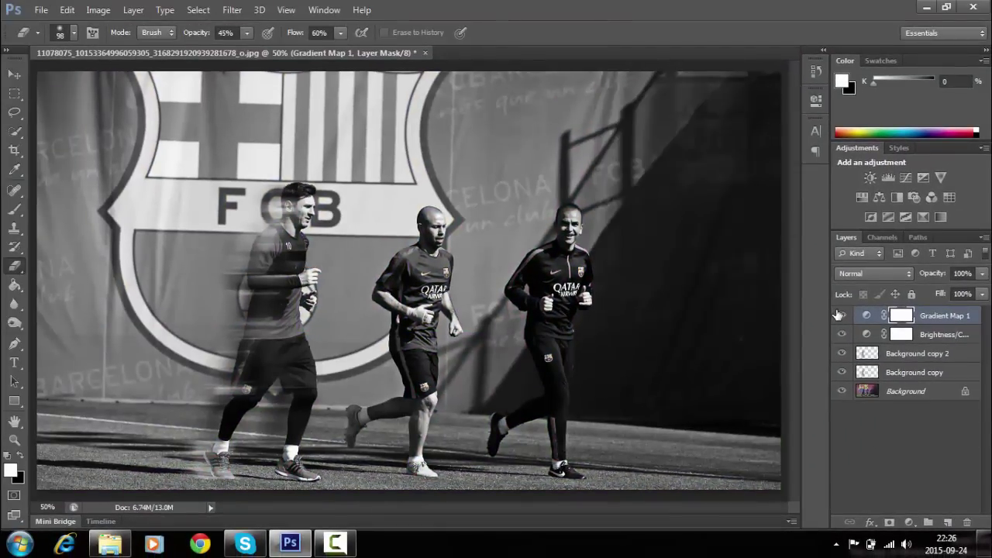
click(840, 315)
click(839, 314)
click(909, 522)
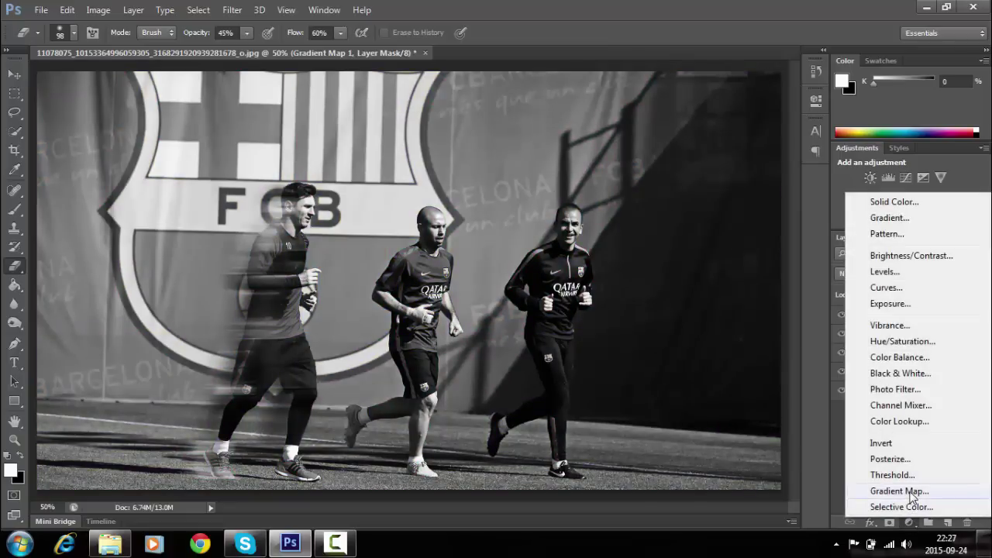
Step: Add Gradient Map 2 using the Violet, Orange preset with dark stop 290a59
click(905, 491)
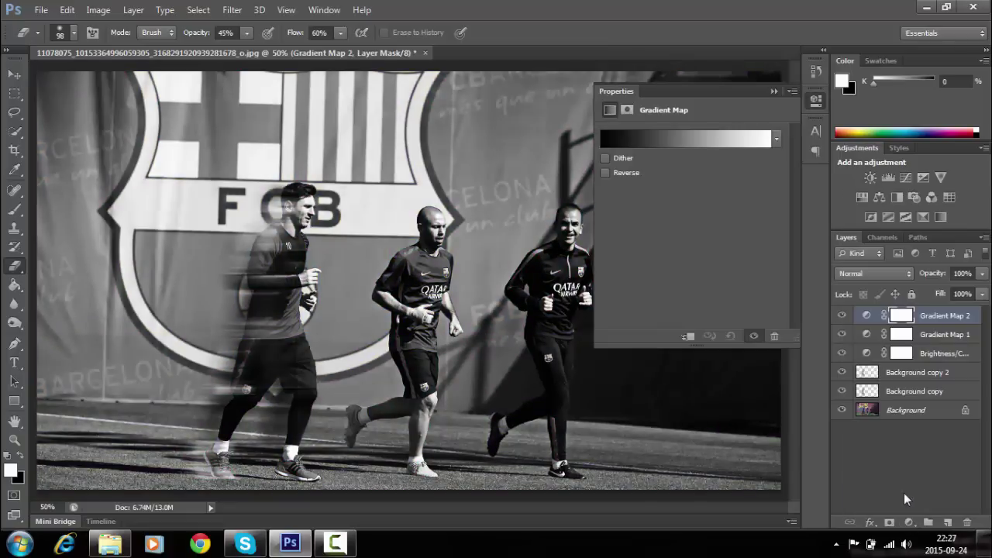
click(731, 138)
click(484, 113)
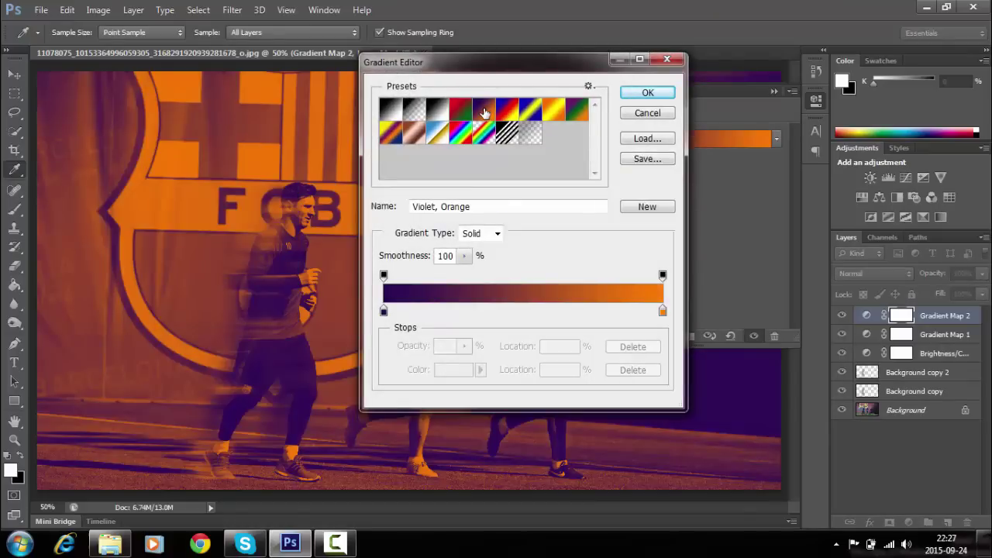
double_click(383, 312)
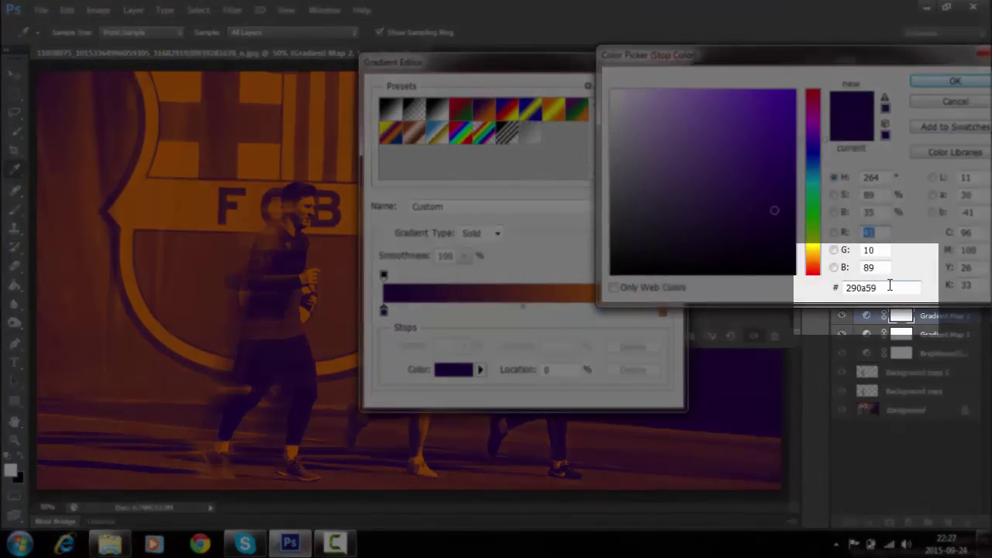
double_click(871, 287)
click(878, 289)
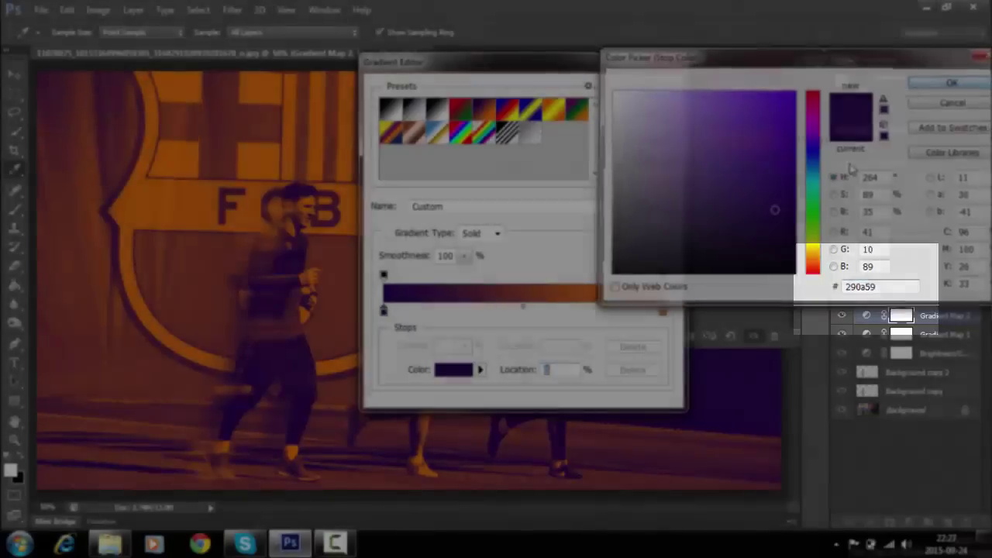
click(918, 84)
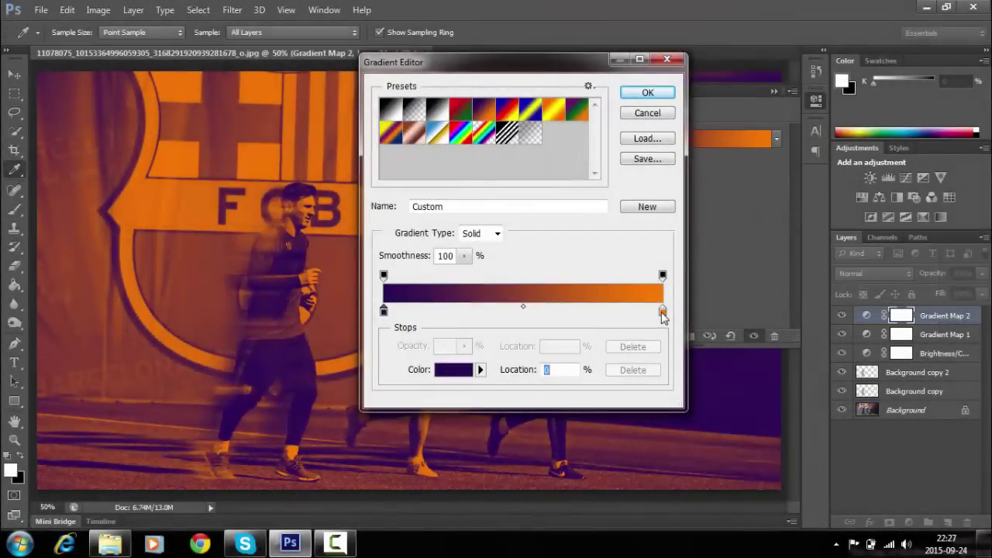
Step: Set the right gradient stop colour to orange ff7c00
click(662, 312)
double_click(662, 312)
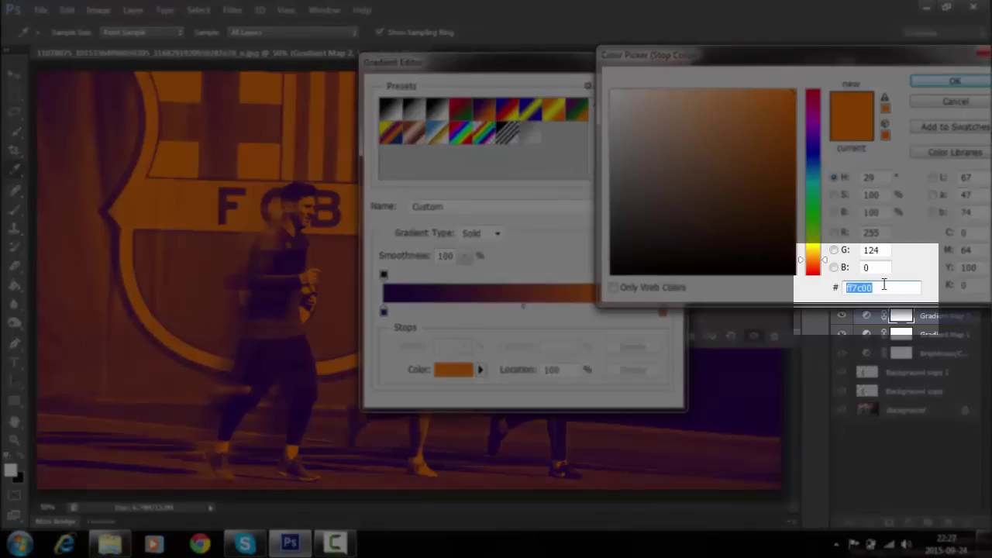
click(885, 285)
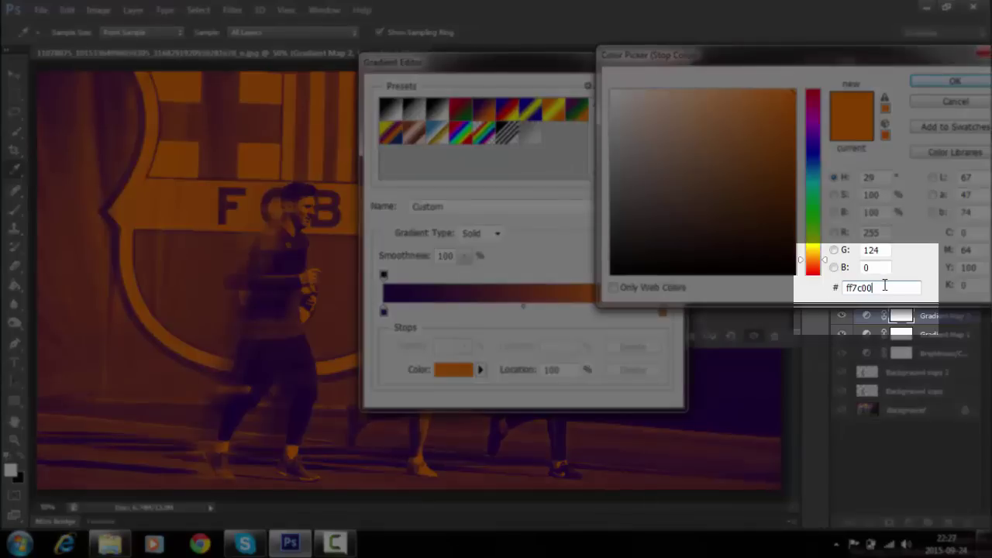
click(931, 83)
Step: Confirm the gradient and set Gradient Map 2 to Screen blending at 50% opacity
click(661, 93)
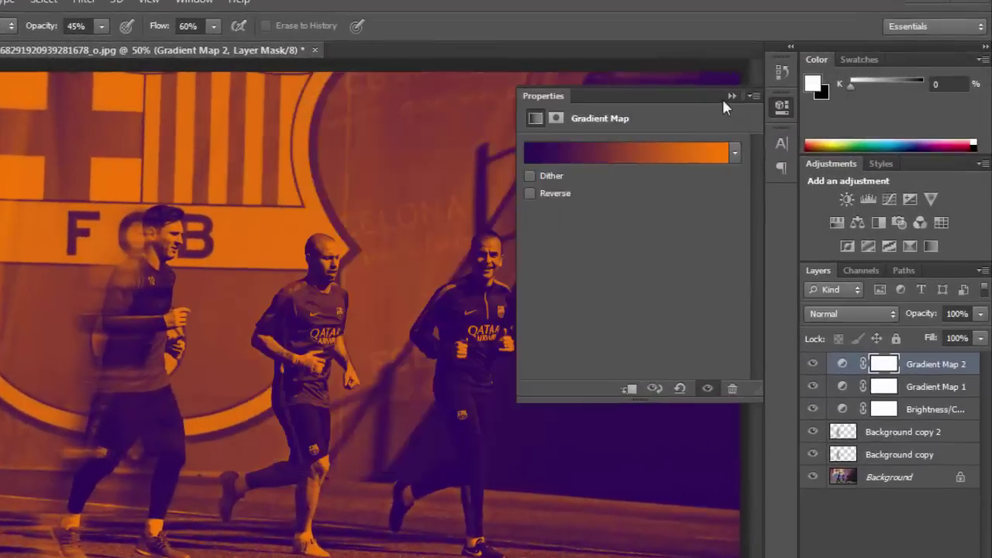
click(806, 356)
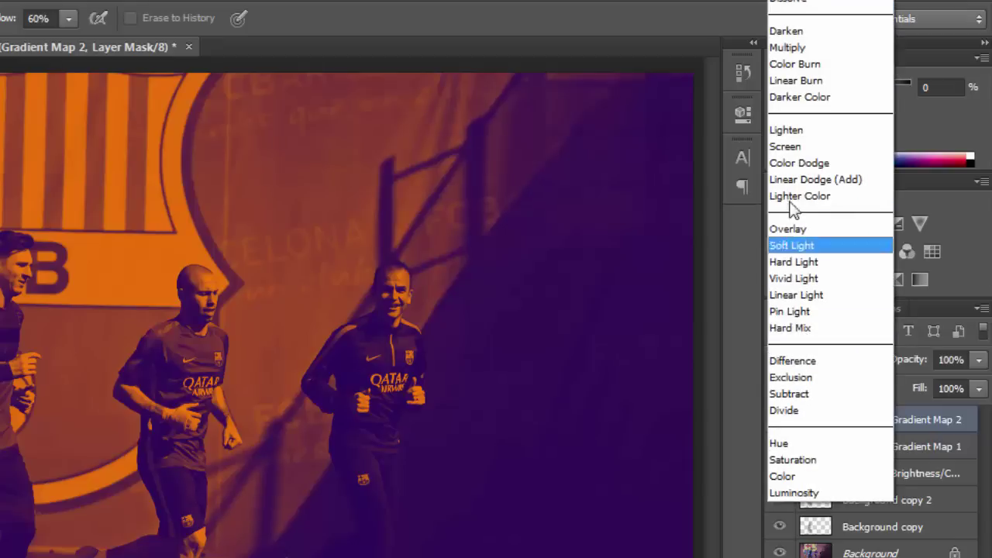
click(791, 149)
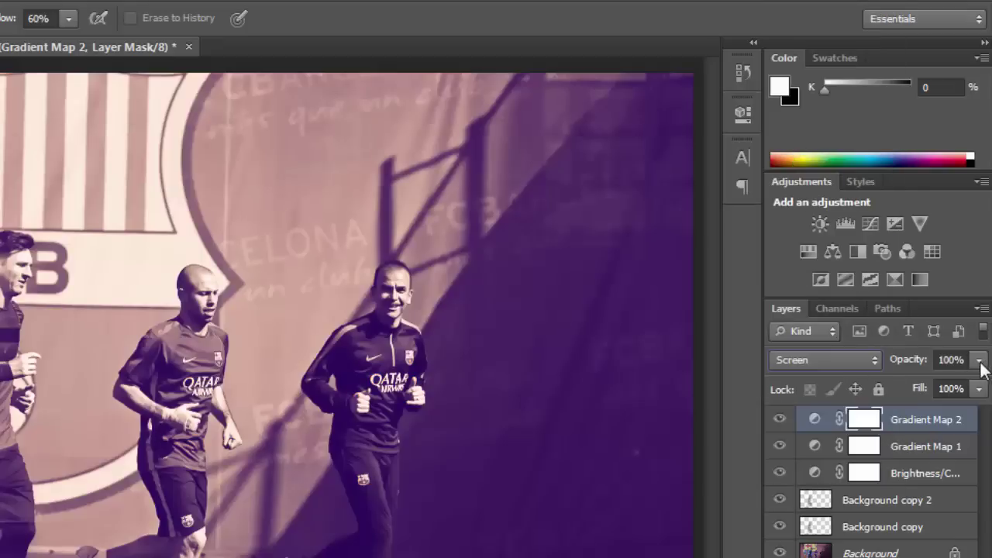
click(979, 360)
mouse_move(941, 376)
mouse_down()
mouse_move(952, 381)
mouse_move(928, 385)
mouse_up()
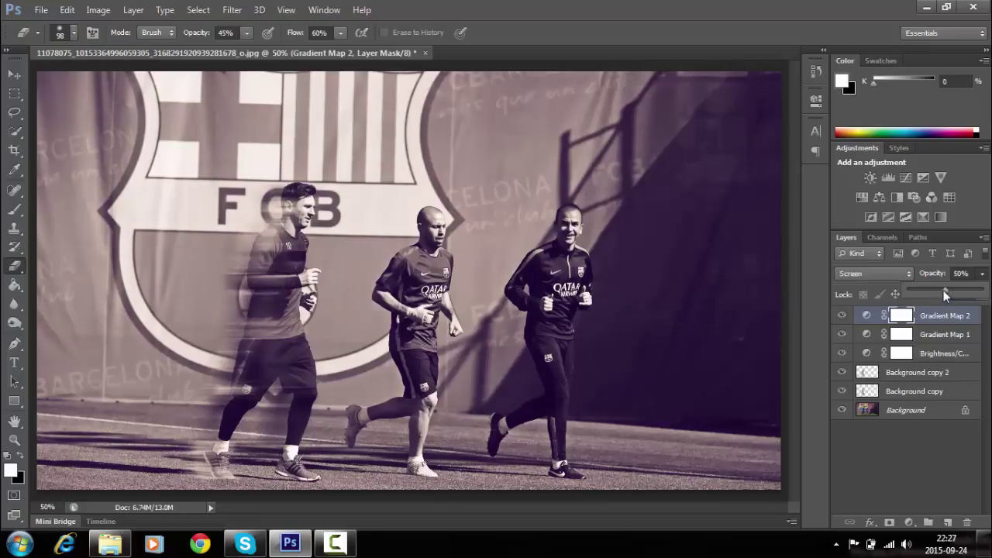
click(981, 277)
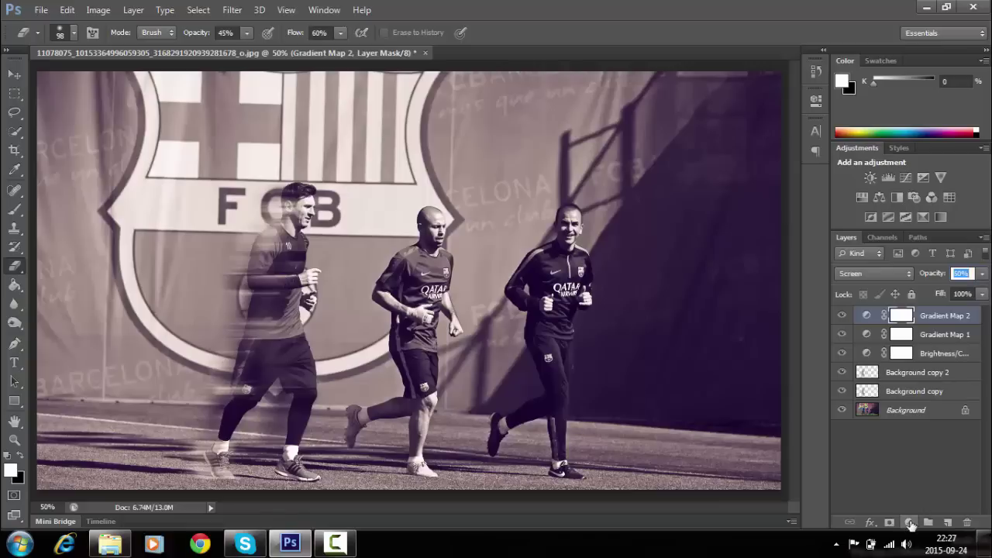
Step: Add a Gradient Fill layer with the angle set to -173.29°
click(910, 523)
click(891, 222)
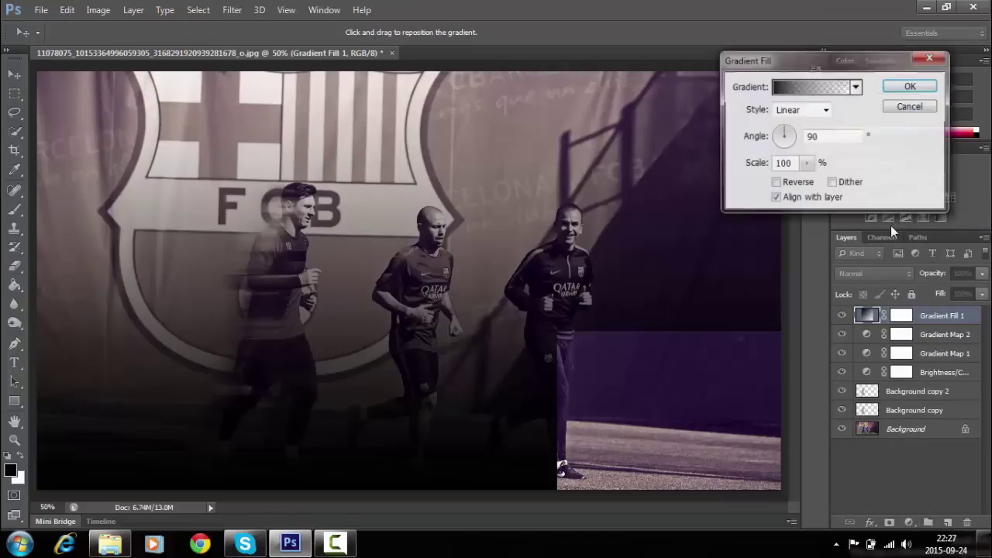
click(773, 138)
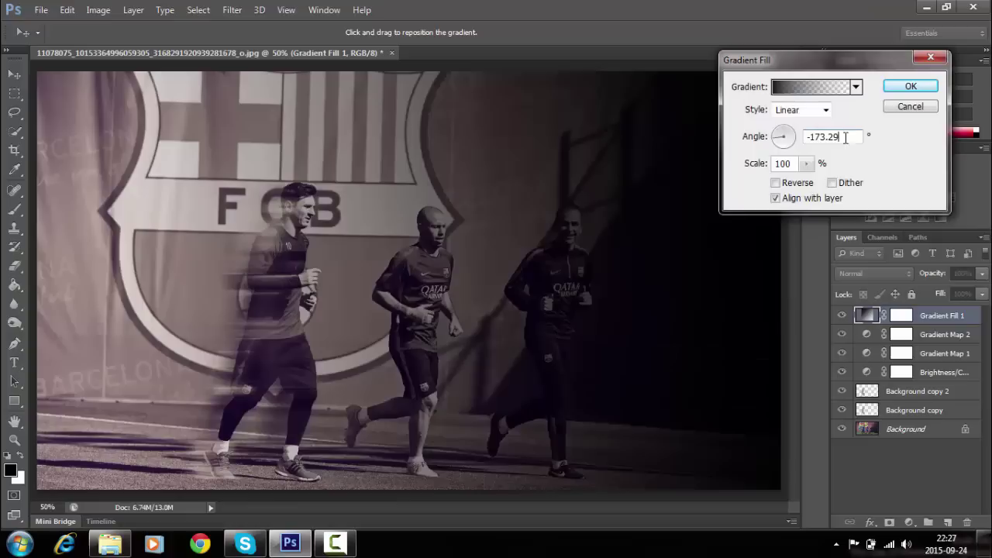
Step: Set the gradient's left colour stop to orange fc5b03
click(822, 86)
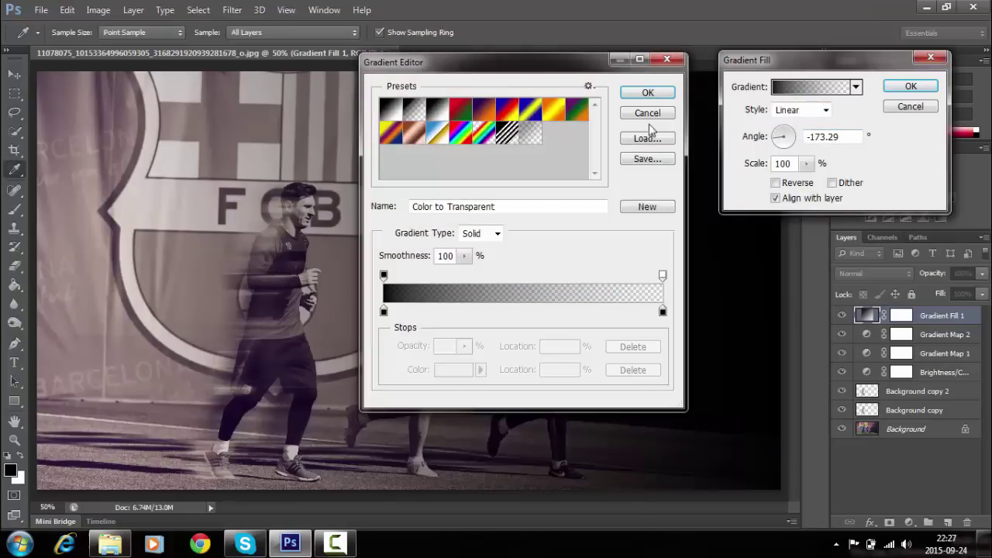
double_click(383, 311)
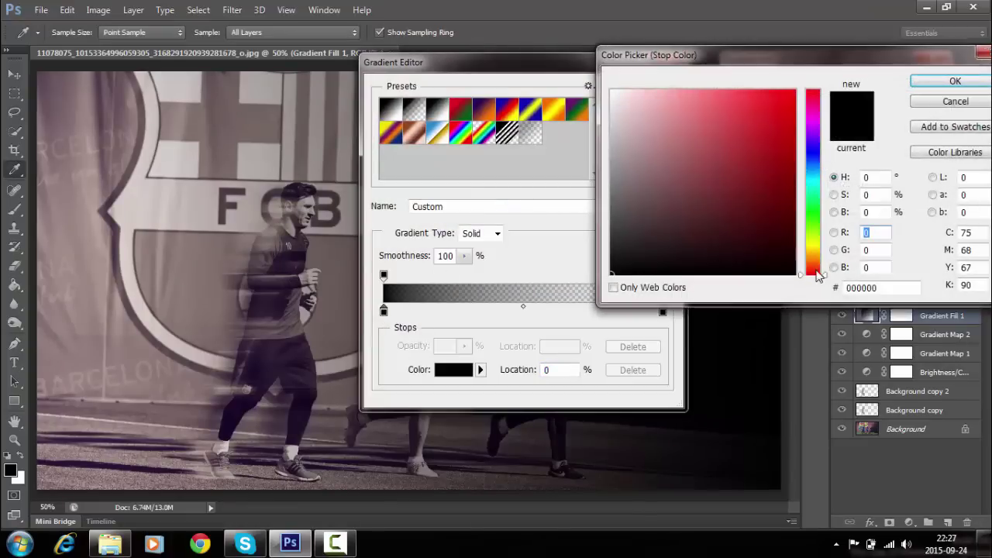
drag(818, 270, 816, 264)
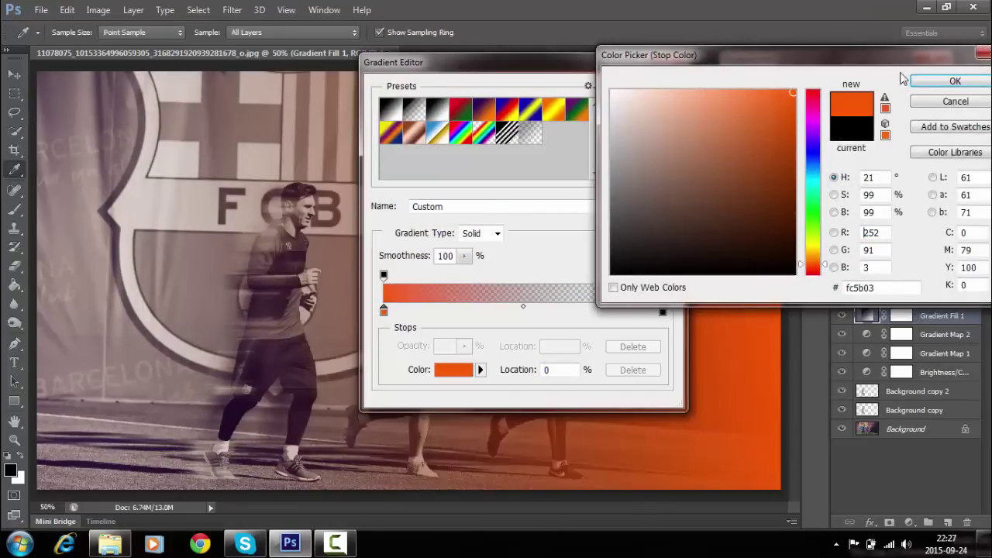
click(930, 81)
Step: Set the right colour stop to a dark brown and confirm the edited gradient
click(663, 313)
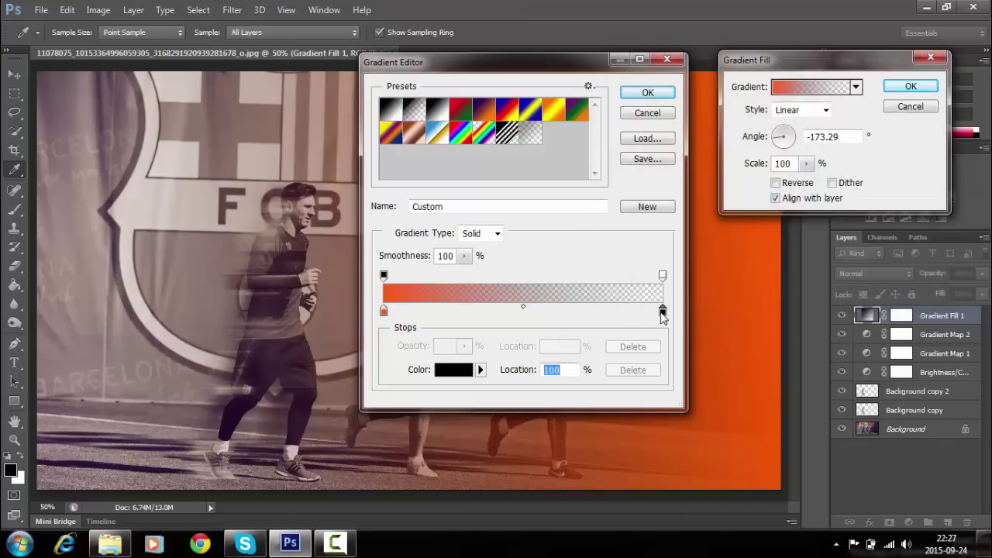
double_click(663, 312)
click(812, 265)
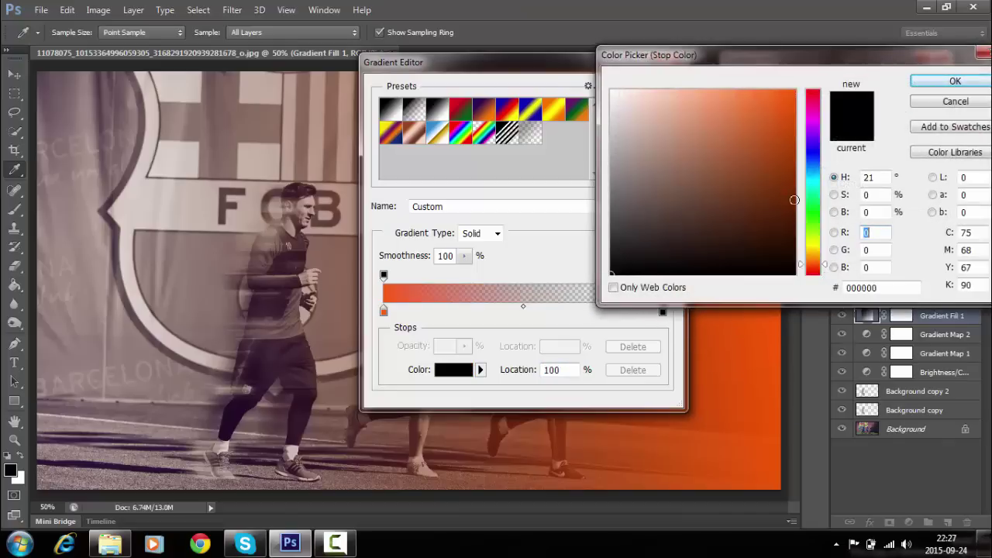
click(812, 255)
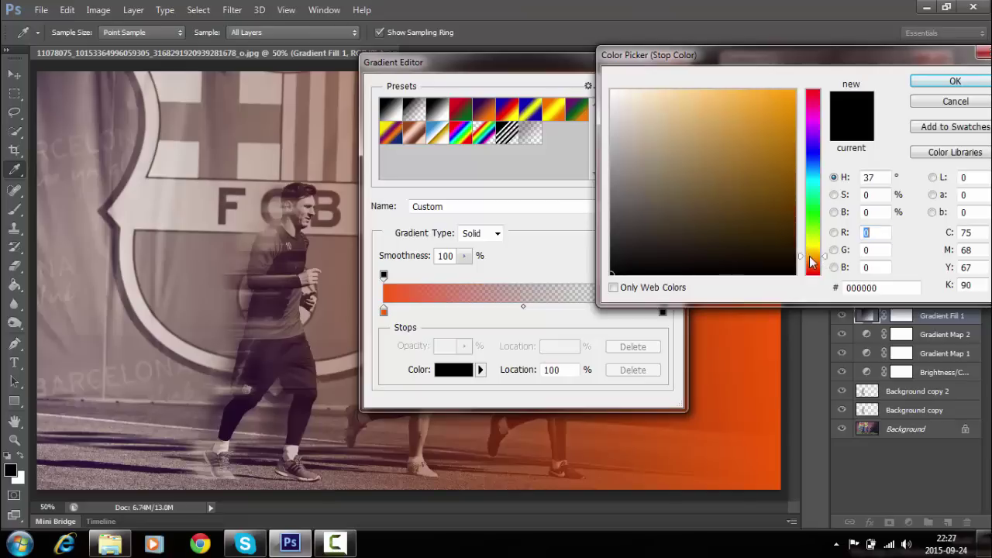
click(745, 153)
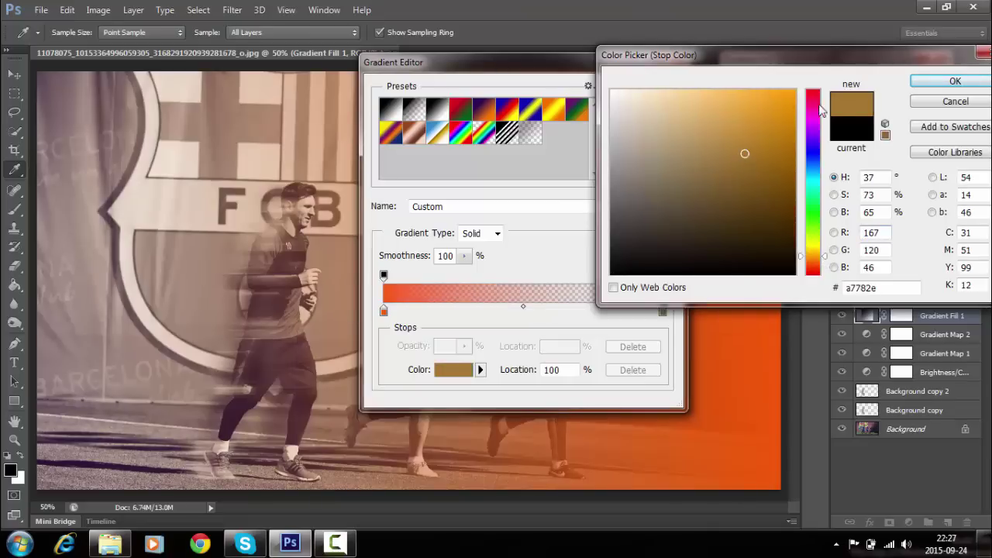
click(743, 186)
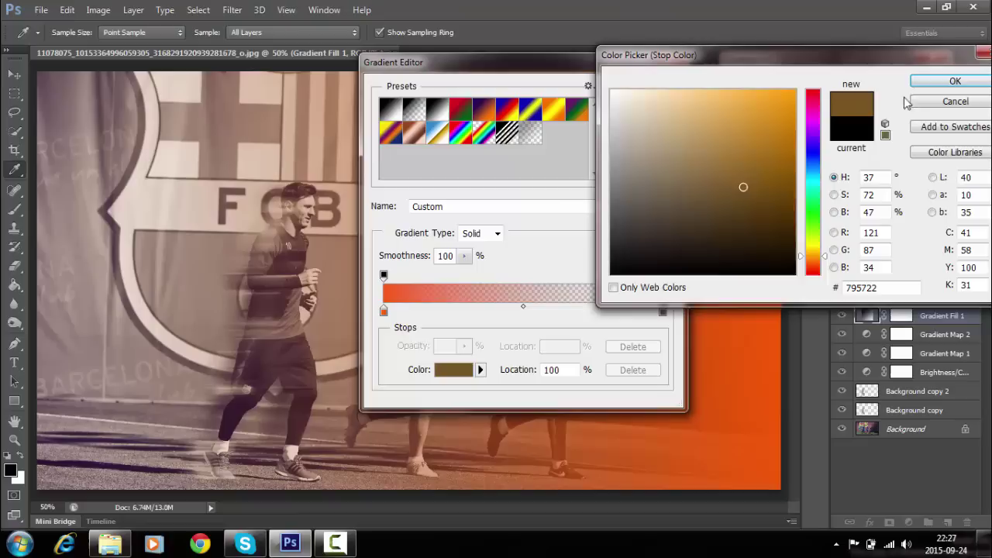
click(956, 81)
click(647, 93)
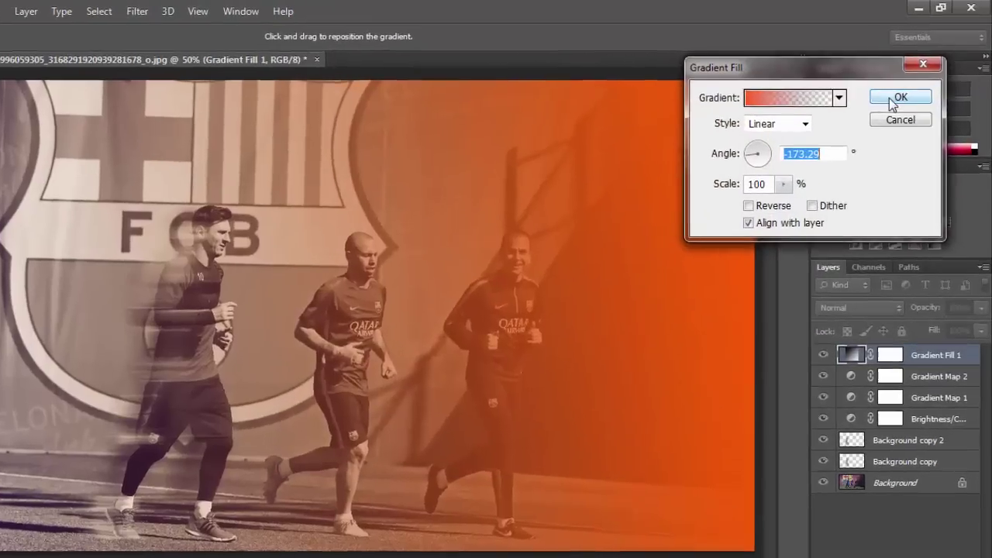
Step: Apply Gradient Fill 1 and blend it in Linear Dodge (Add) at 62% opacity
click(897, 98)
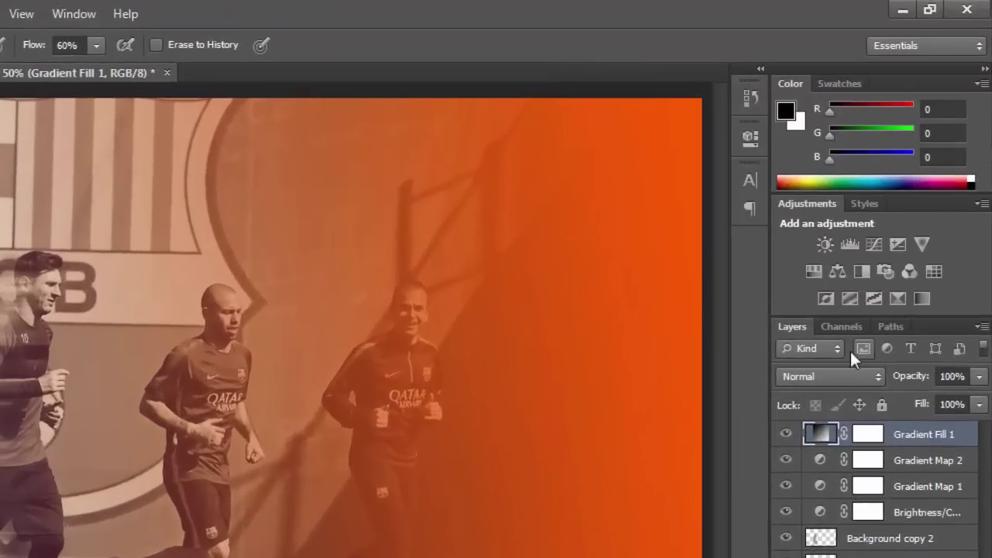
click(858, 369)
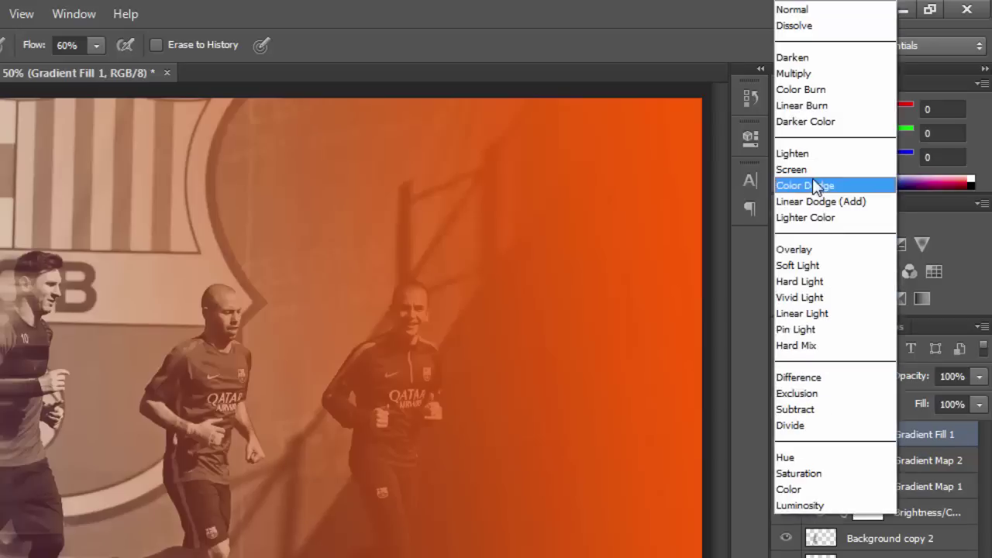
click(866, 206)
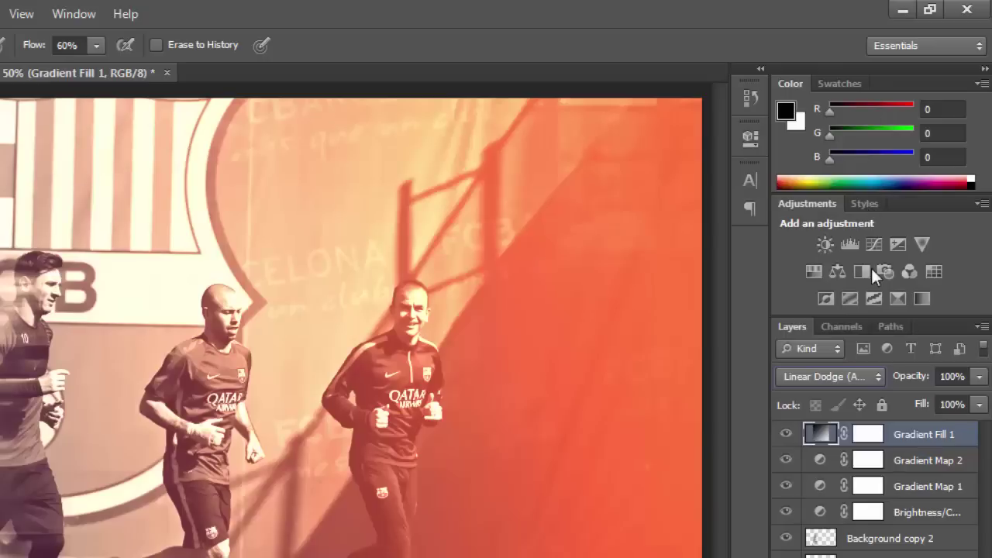
click(980, 376)
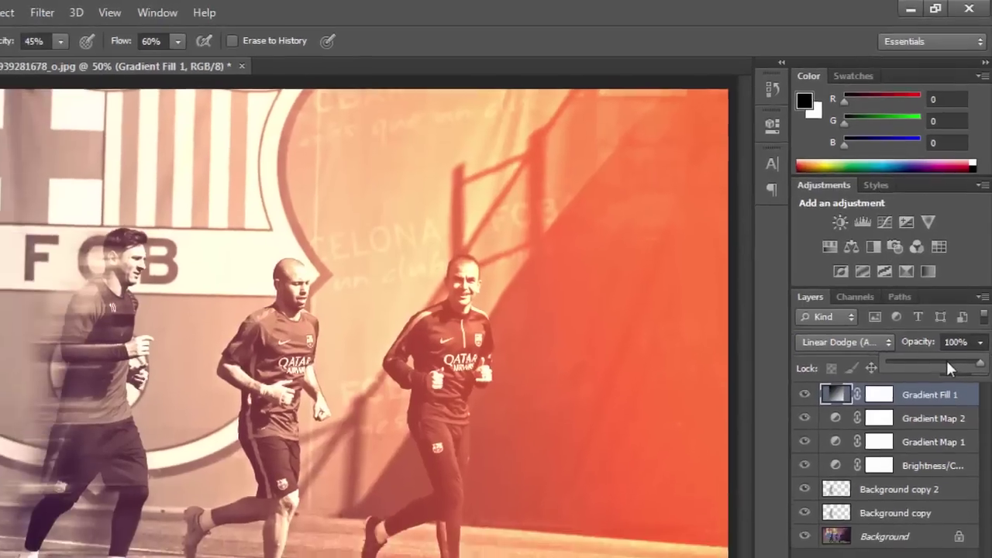
click(947, 366)
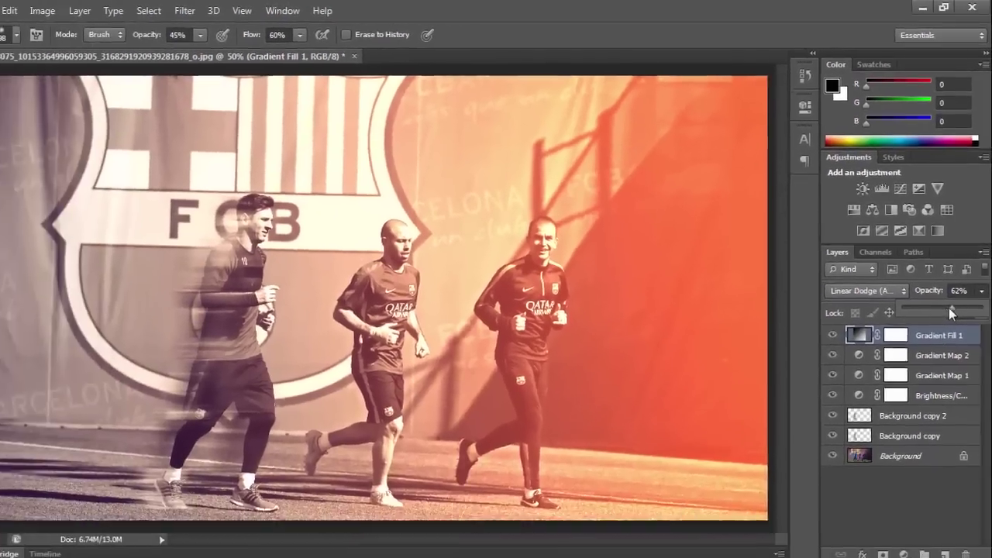